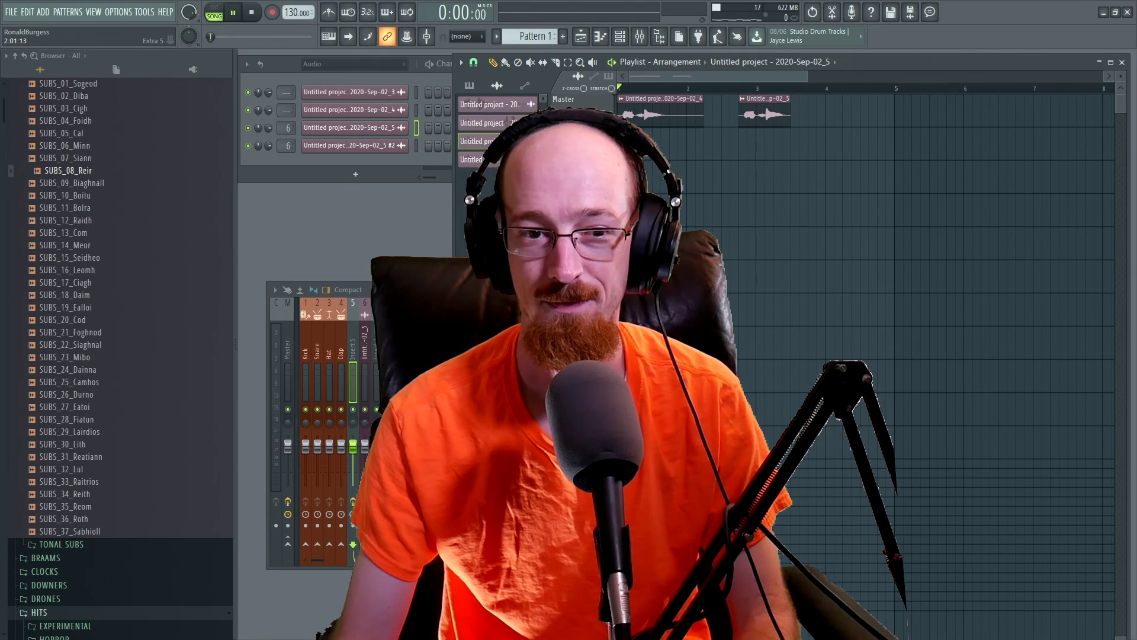
Step: Play and stop the second voice clip, then reset the song position to the start with the Playlist in front
key(space)
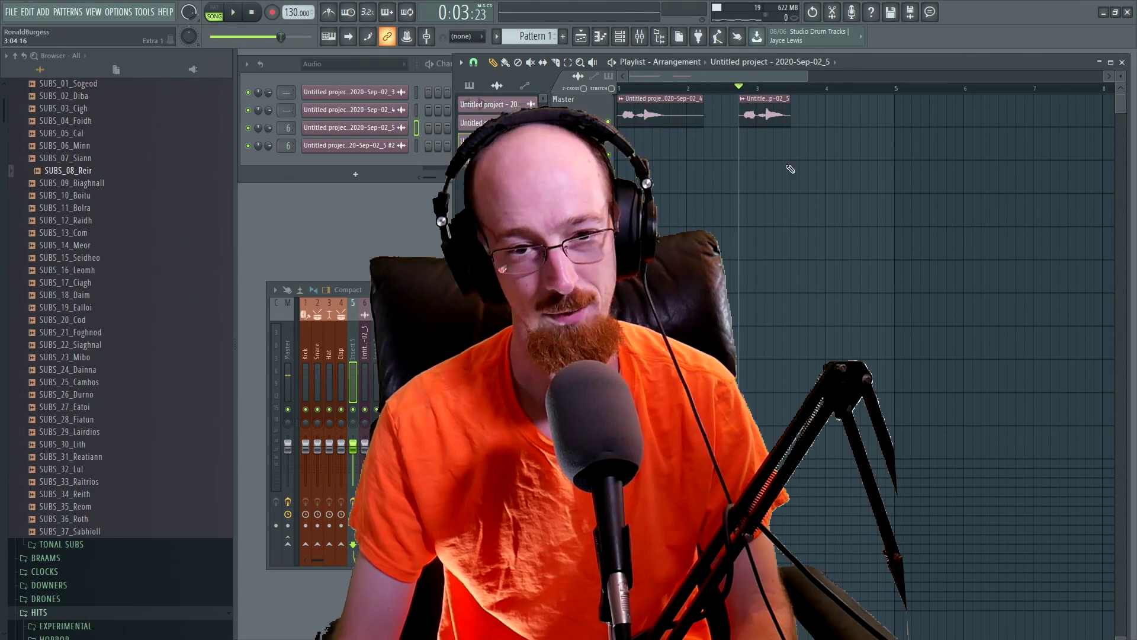
key(space)
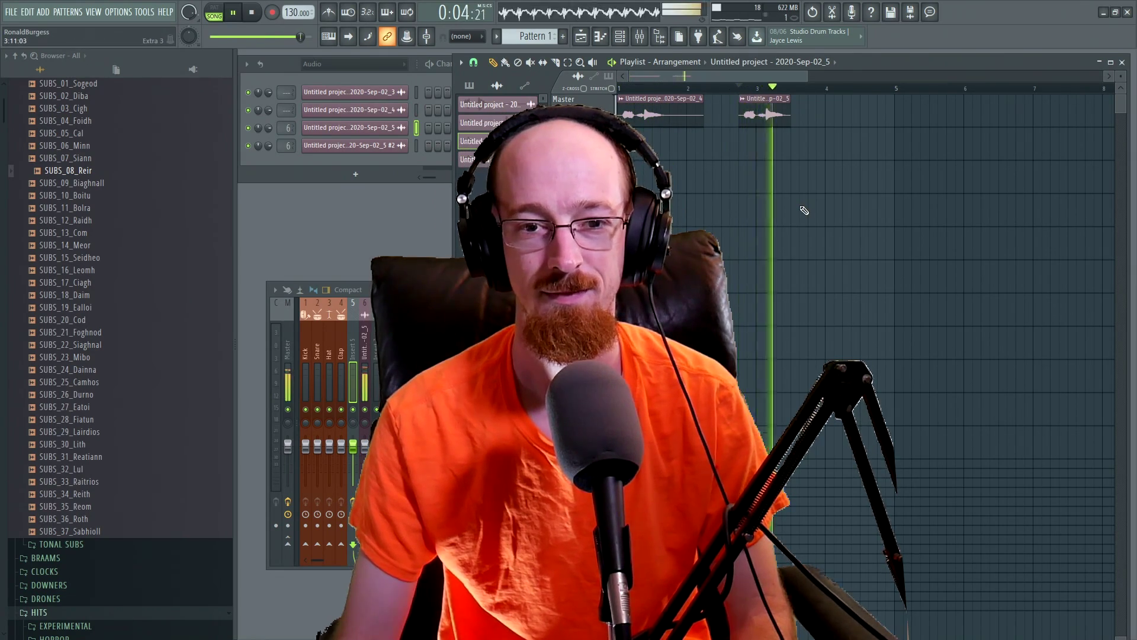
key(space)
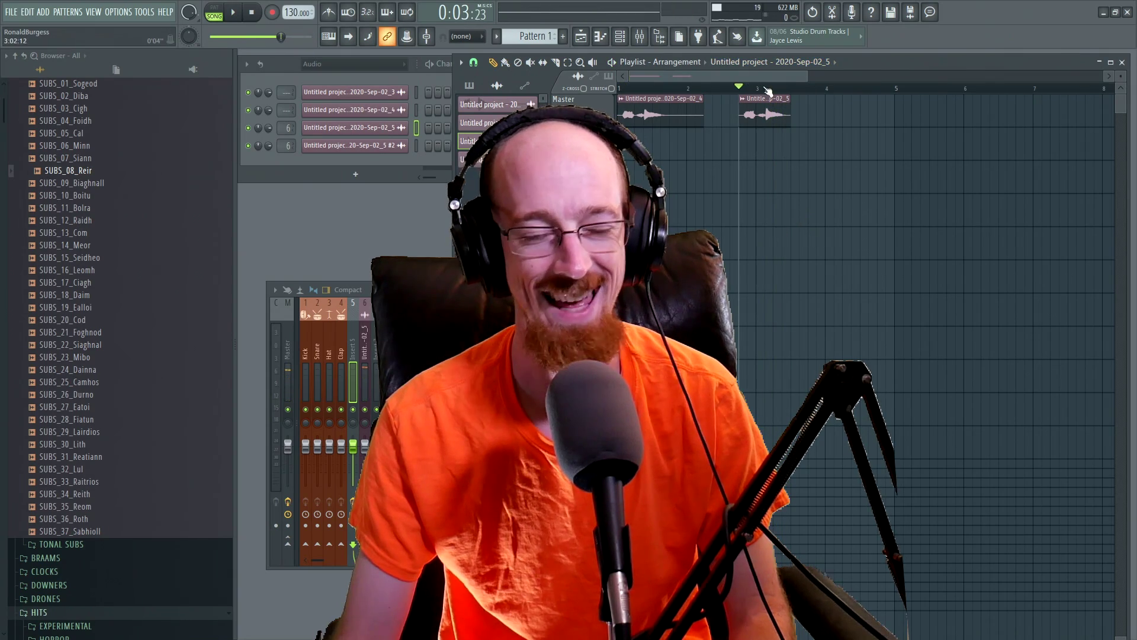
click(620, 88)
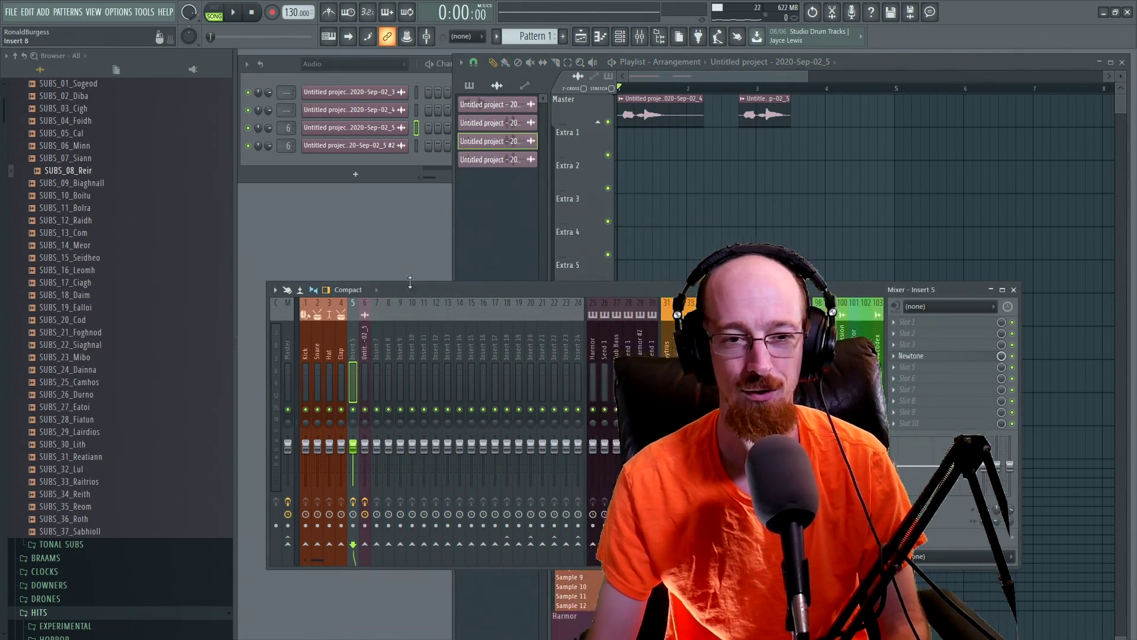
click(608, 92)
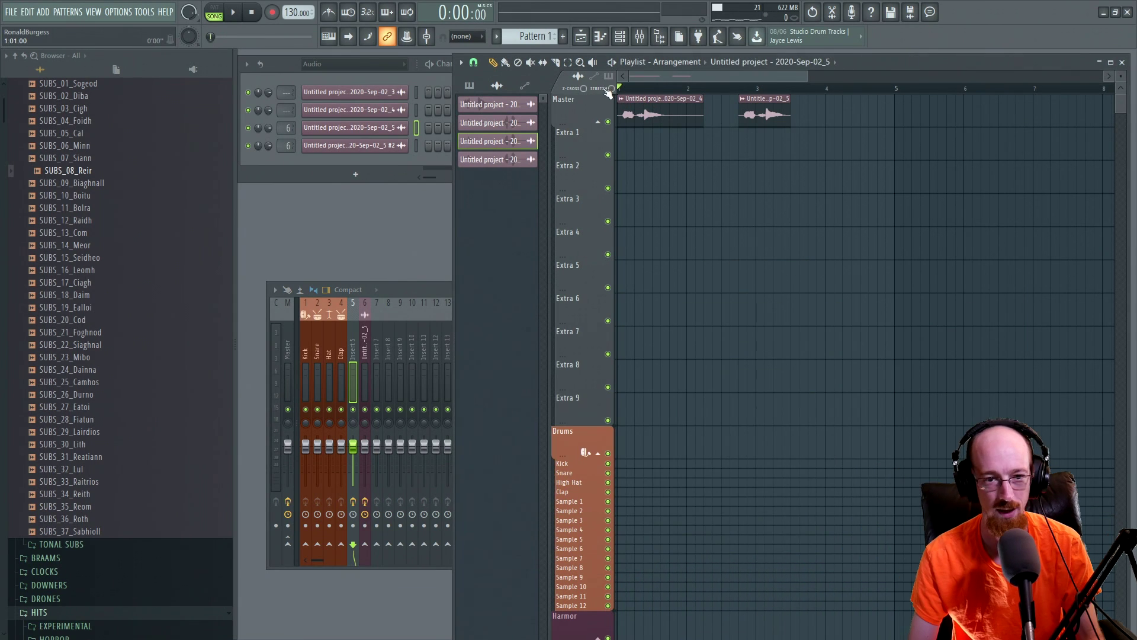
key(space)
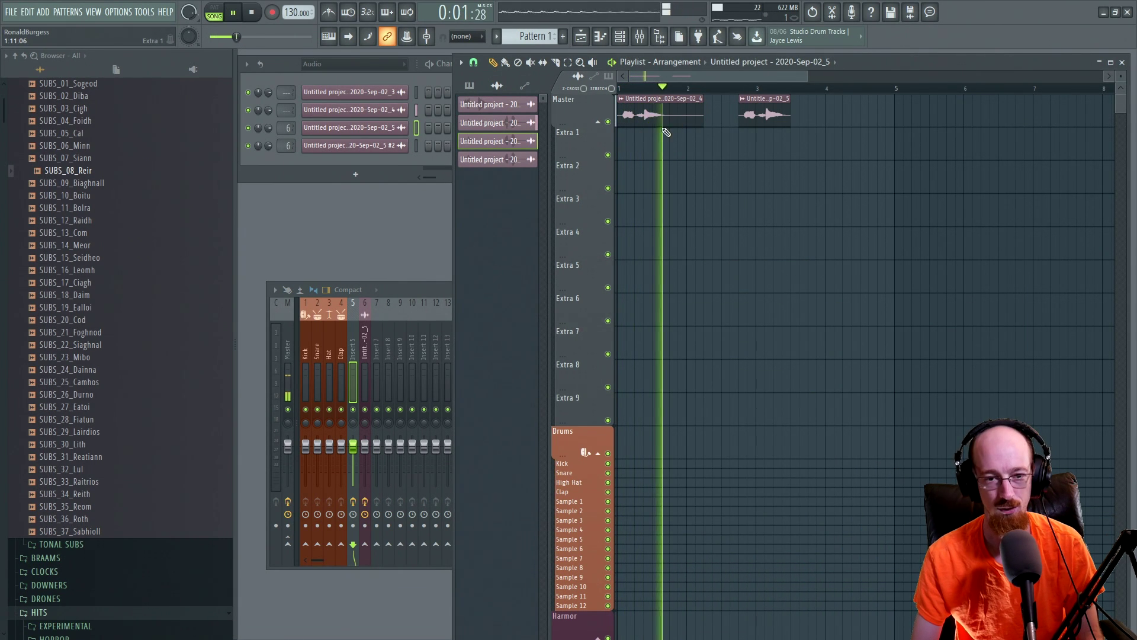
key(space)
click(680, 90)
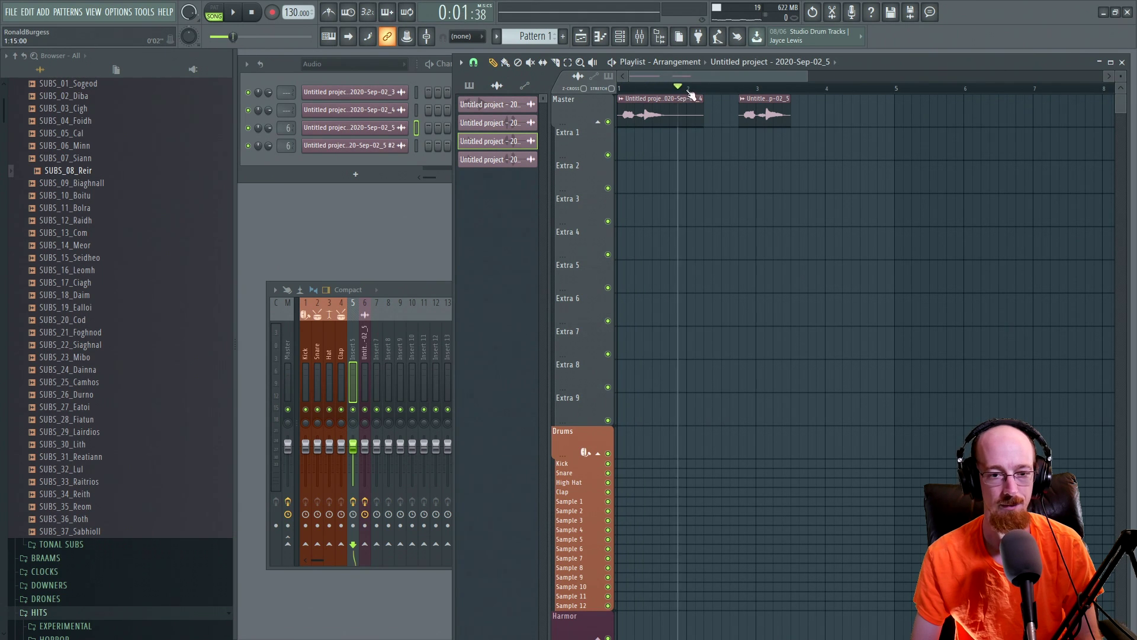
click(653, 89)
key(space)
key(space)
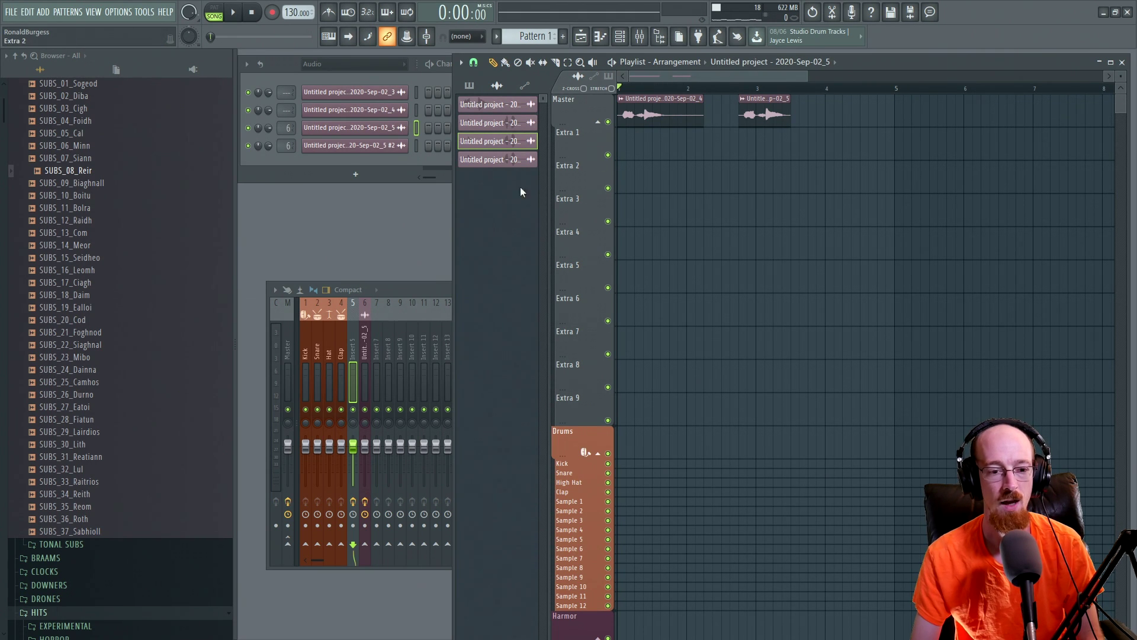
Step: Open Newtone from the voice's Insert 5 effect slots, reposition it, and play the recording once
drag(451, 292, 1017, 291)
click(924, 355)
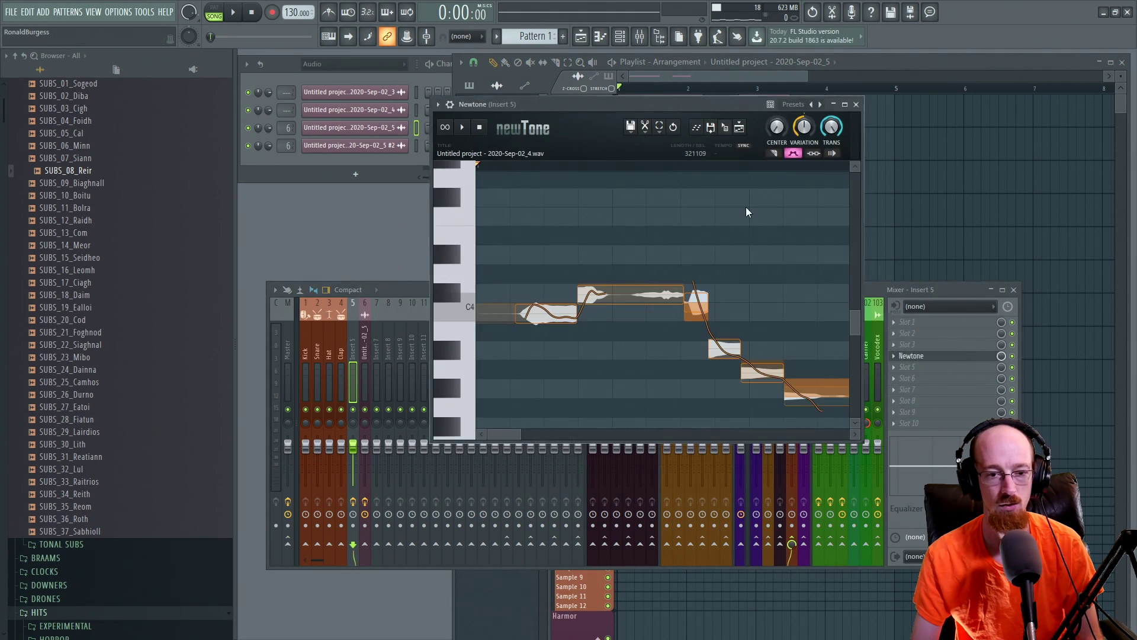
drag(565, 108, 509, 94)
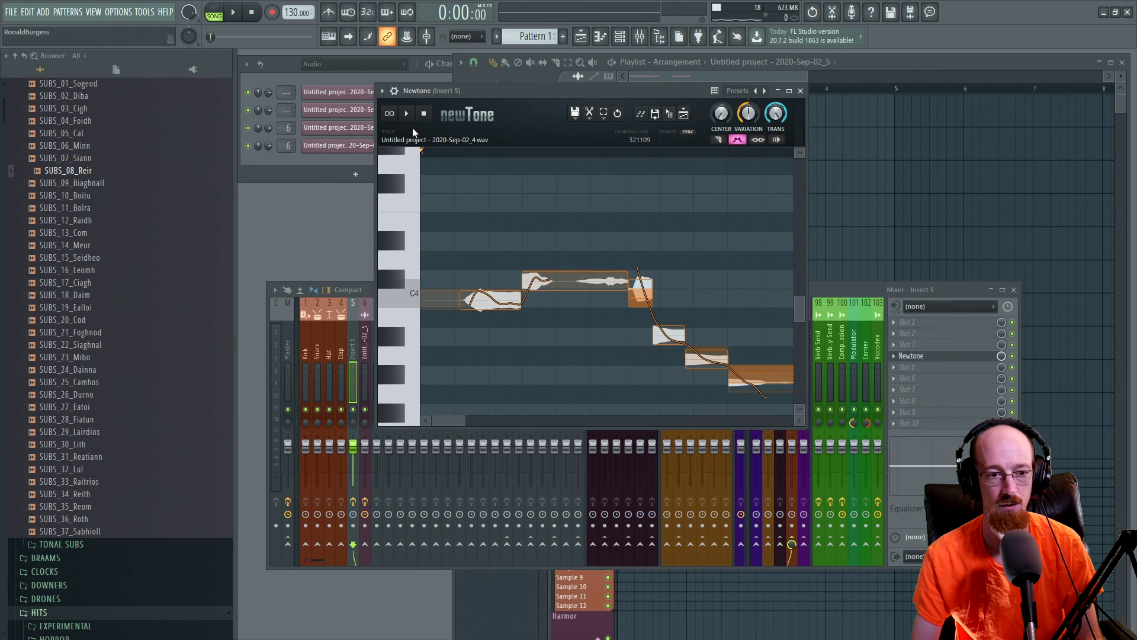
click(408, 116)
click(408, 116)
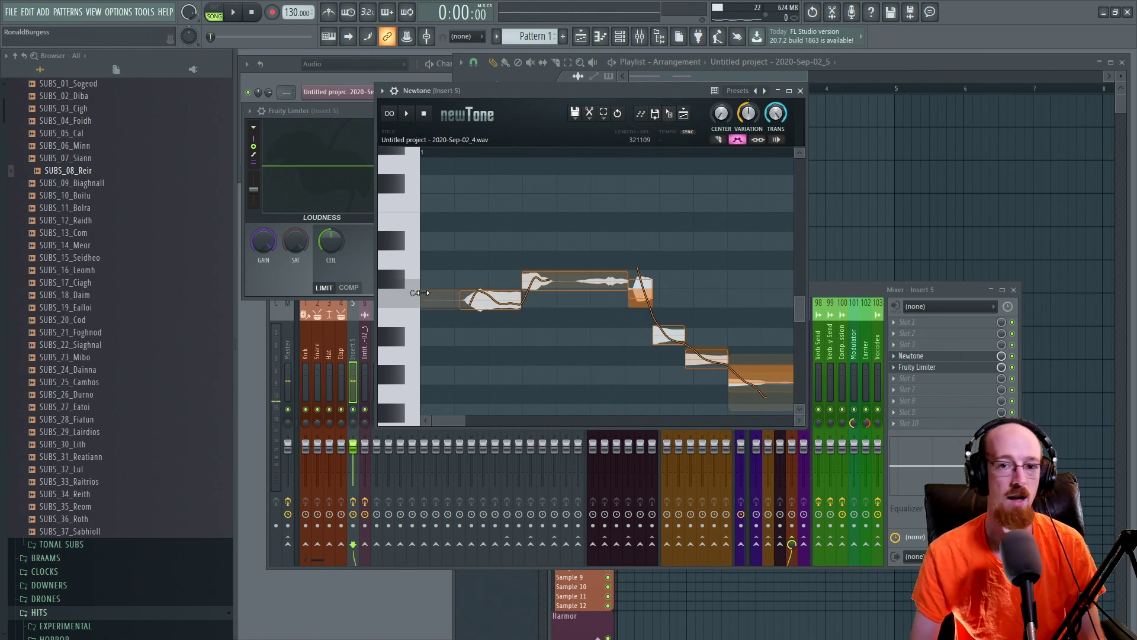
Step: Audition the upper detected pitch note in Newtone
mouse_move(428, 298)
mouse_move(593, 274)
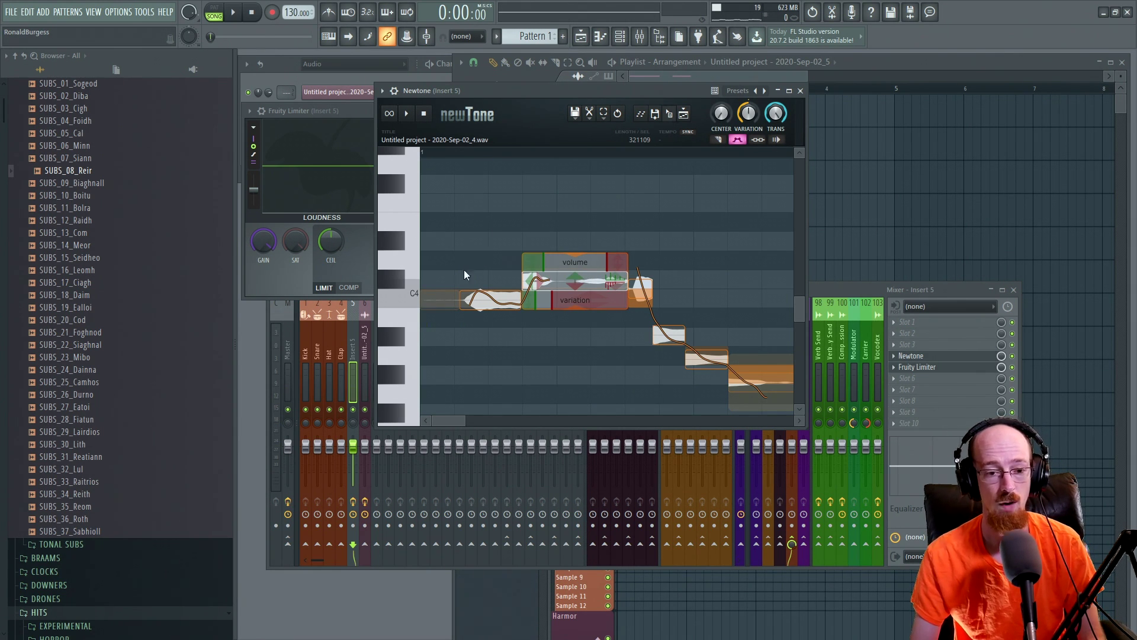
scroll(637, 282, down, 4)
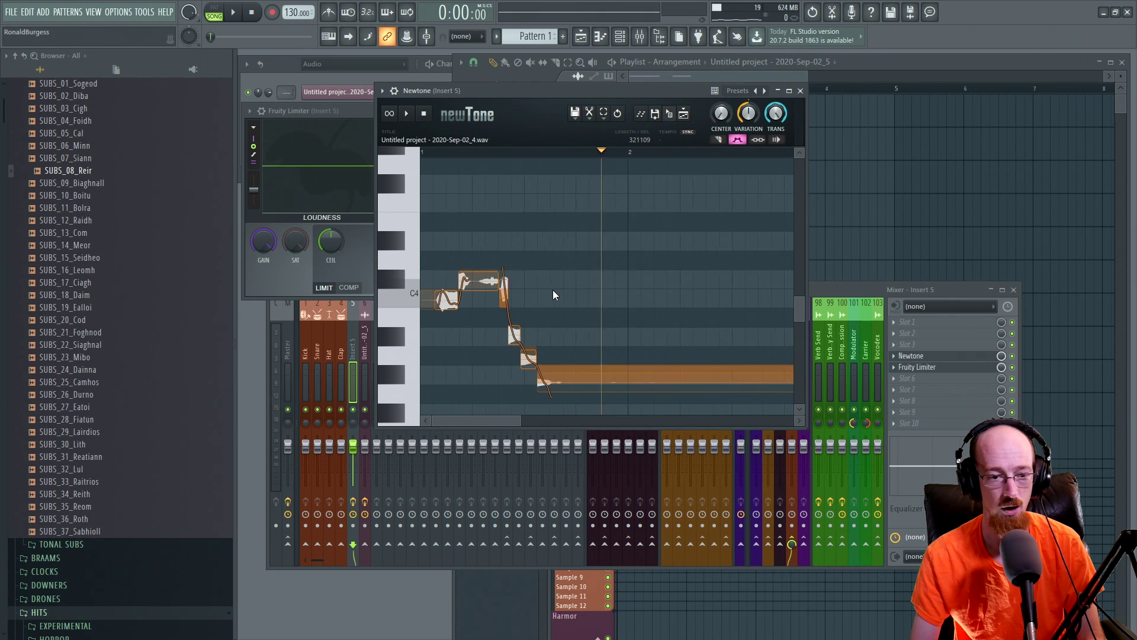
mouse_move(472, 276)
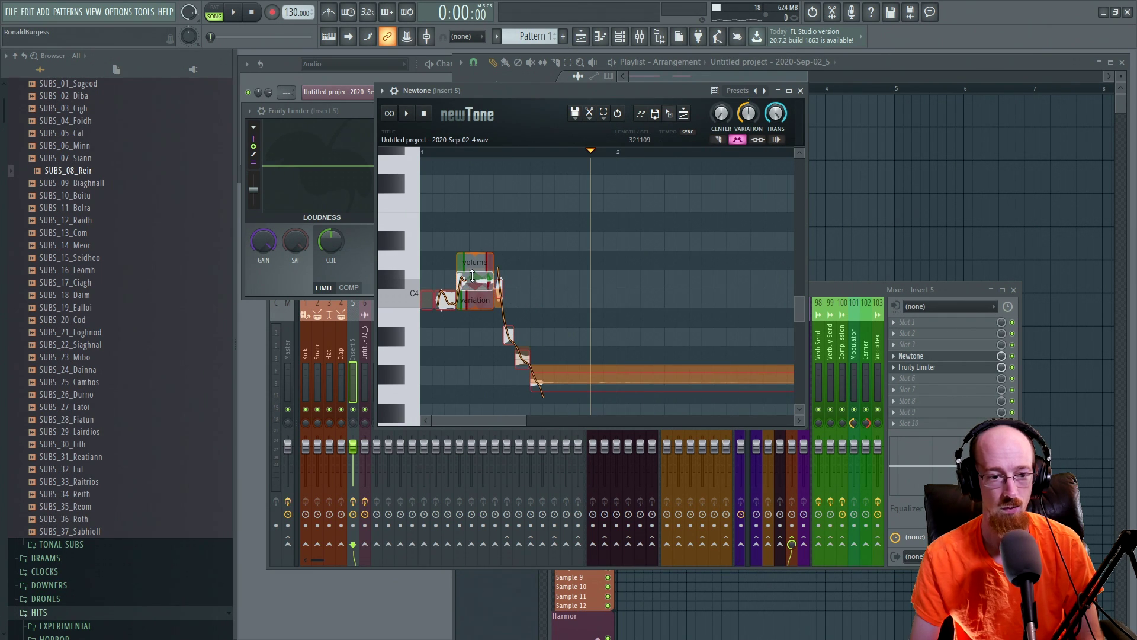
click(473, 277)
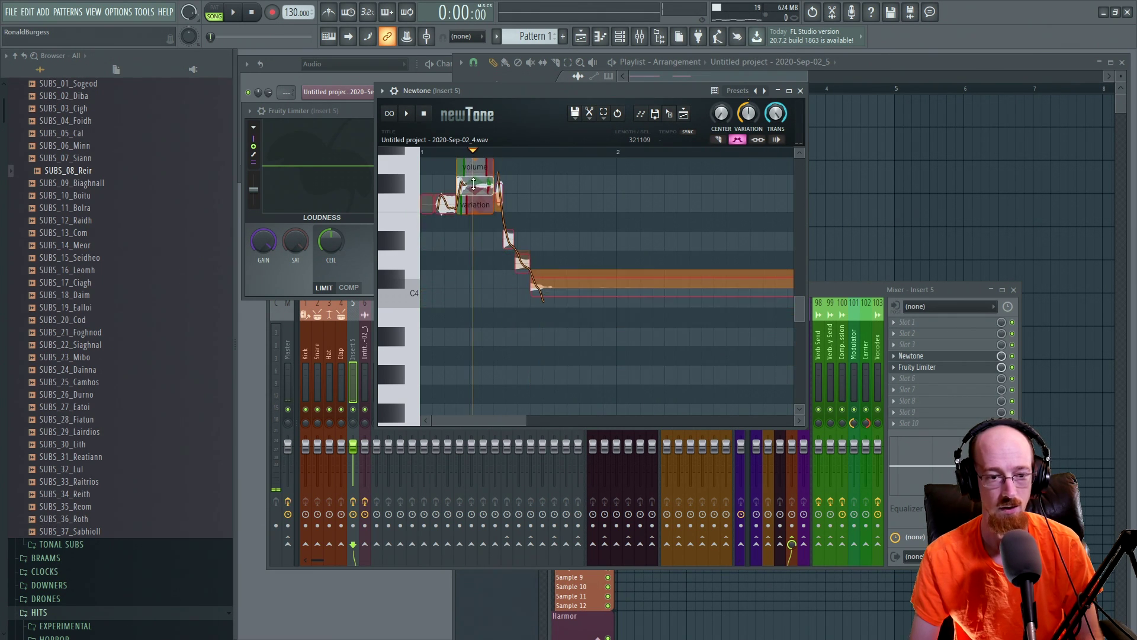
click(464, 276)
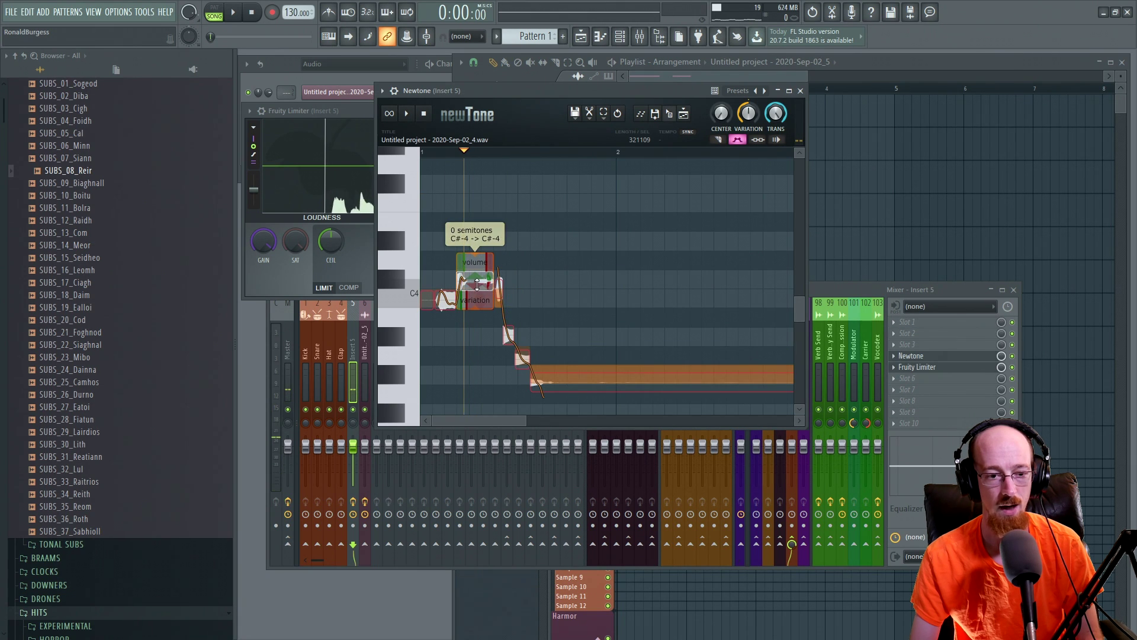
Step: Lower the held note's formant shift slightly and preview the change
scroll(474, 279, up, 3)
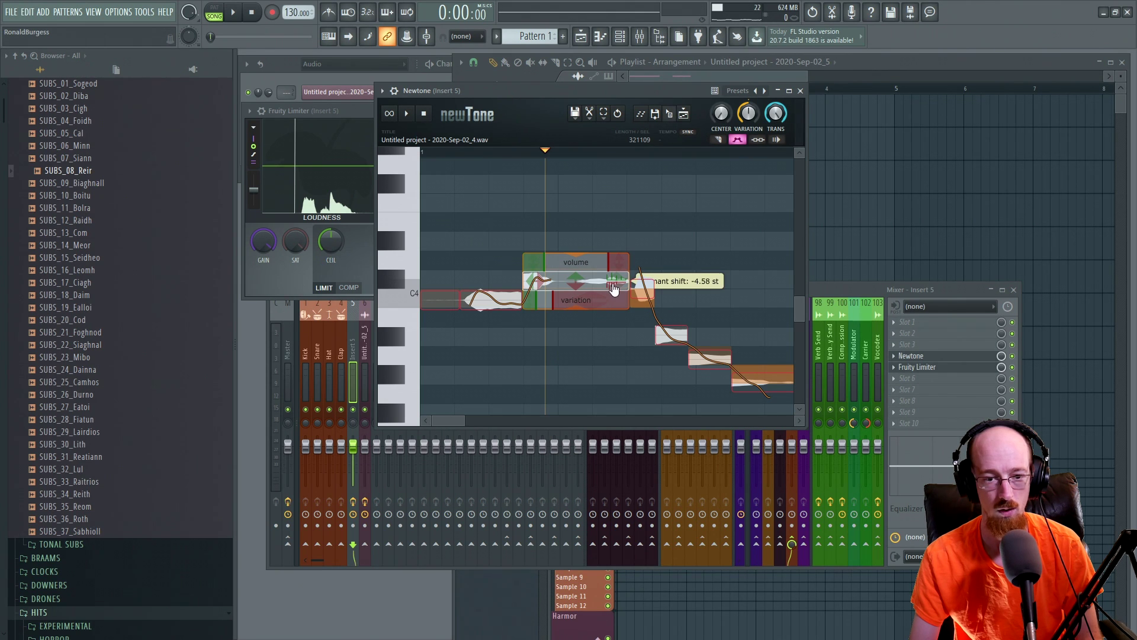
drag(616, 285, 613, 293)
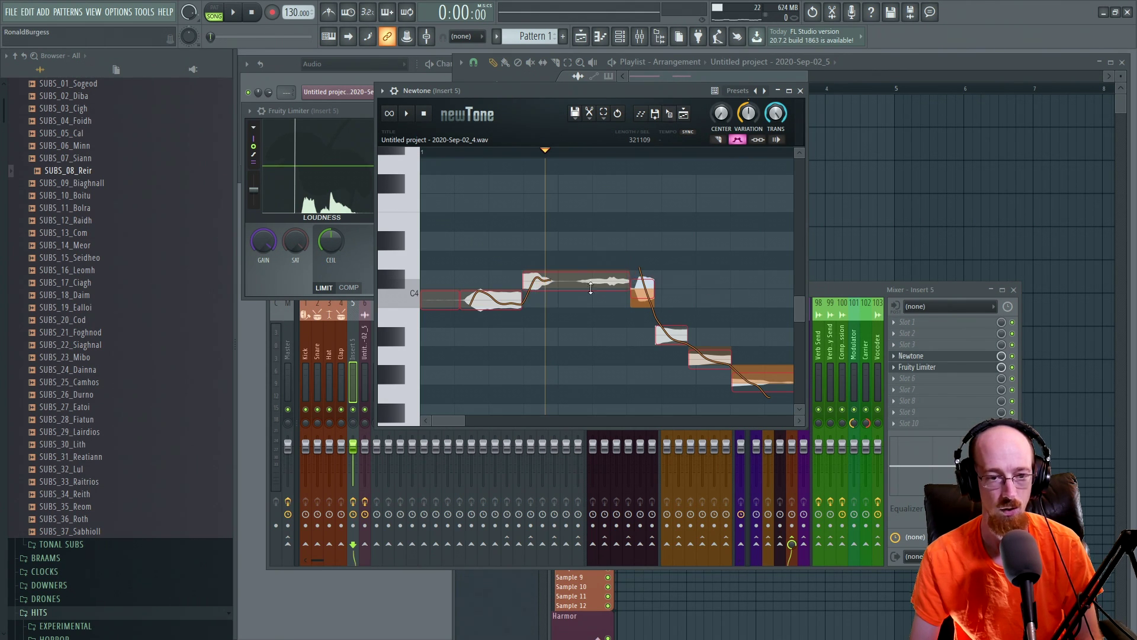
mouse_move(616, 289)
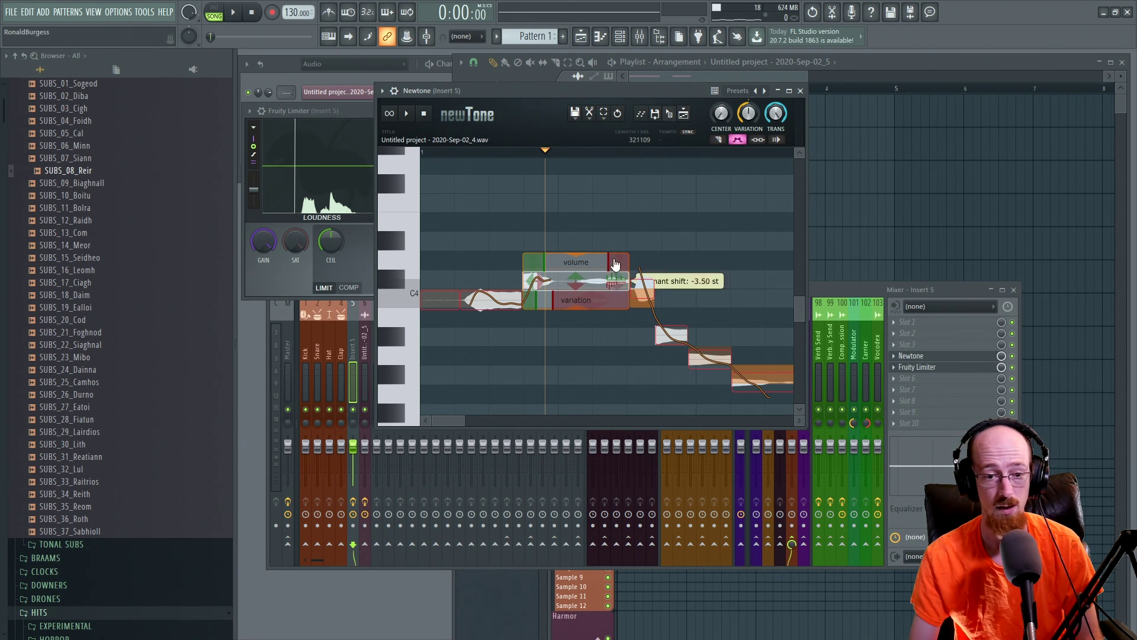
click(407, 114)
click(406, 113)
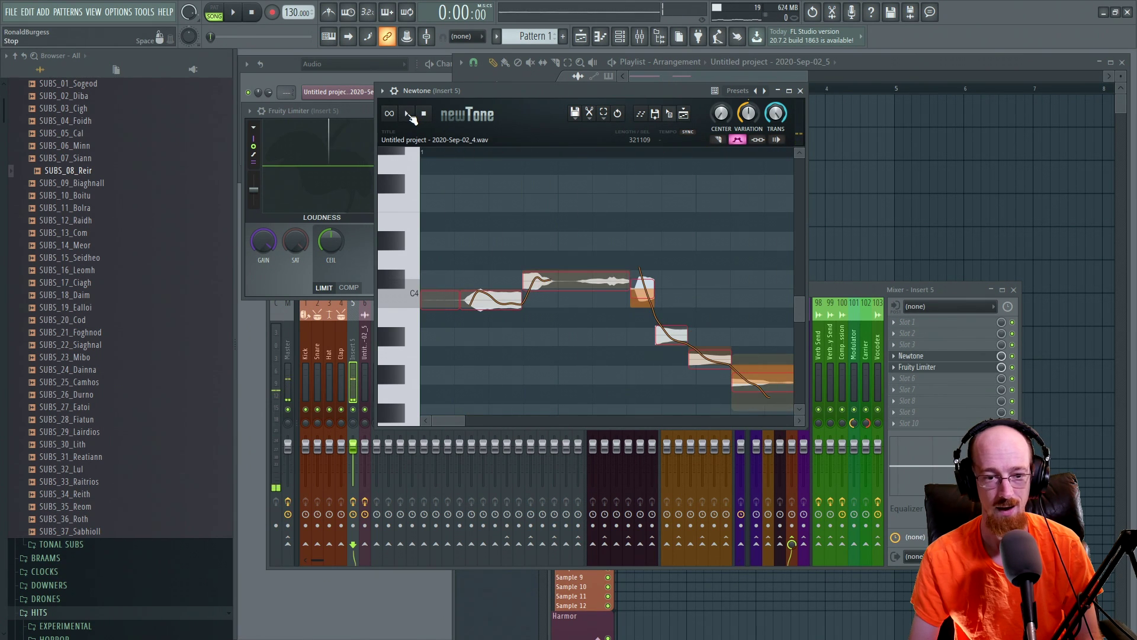
Step: Push the formant shift down to about -4.77 st and play the deeper voice
drag(617, 284, 597, 465)
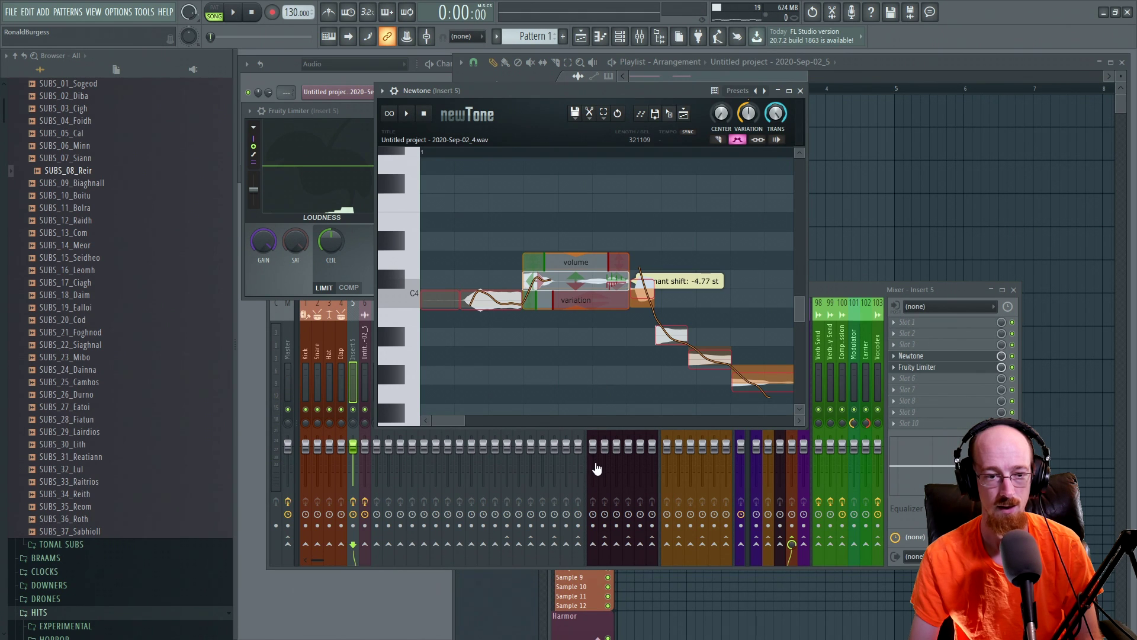
click(442, 153)
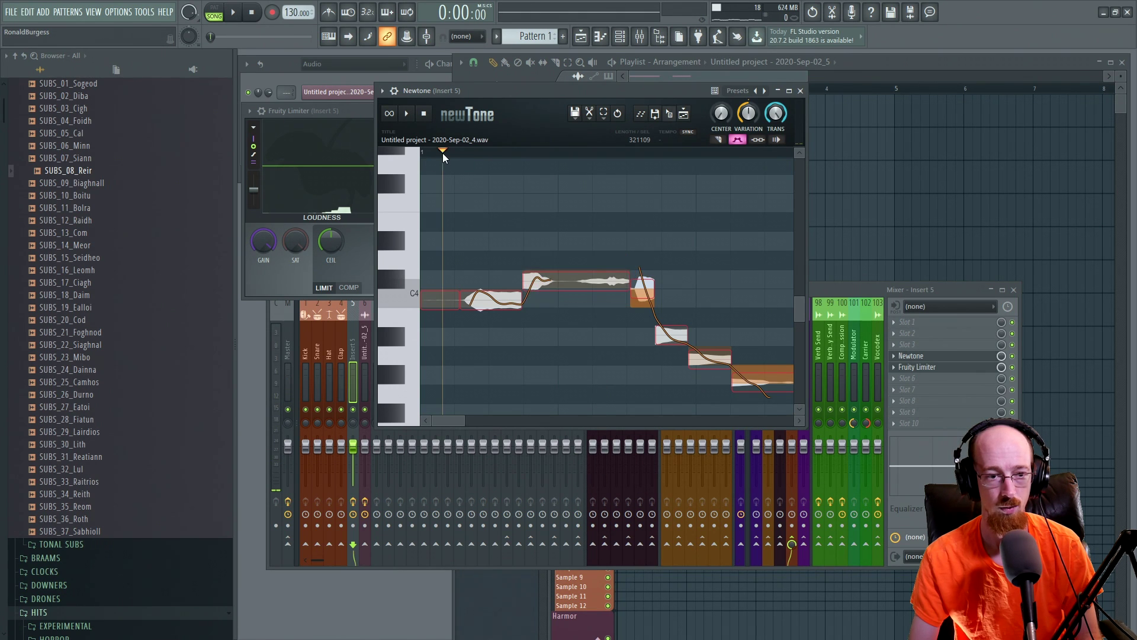
click(411, 117)
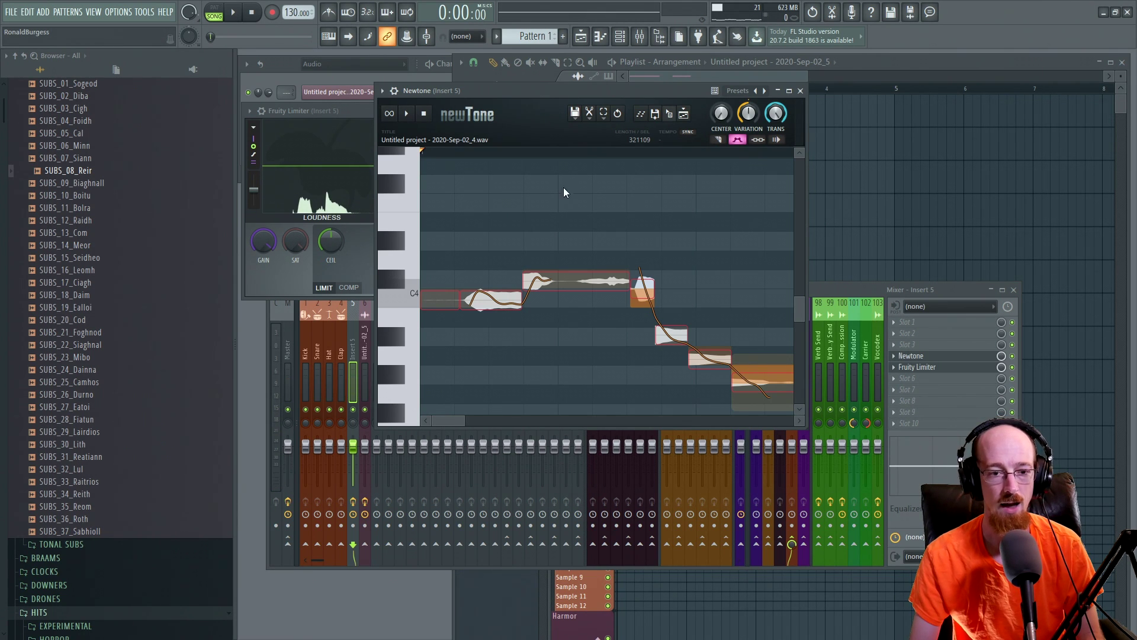
Step: Drop Newtone's render into the playlist, delete it, and jump to the second clip
drag(670, 115, 892, 151)
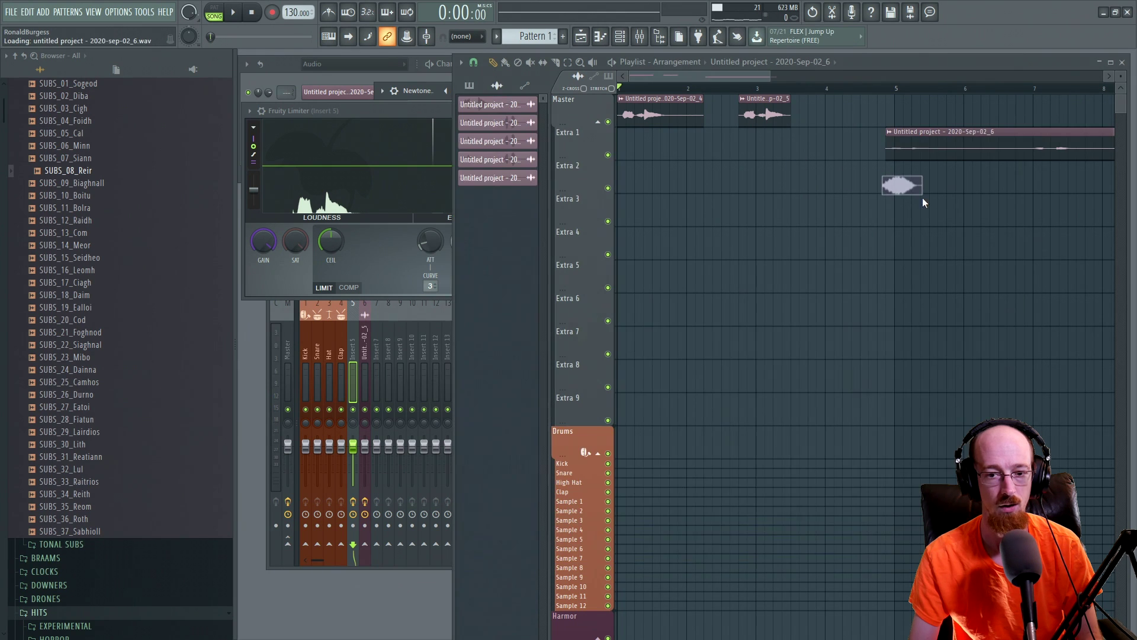
right_click(959, 144)
click(758, 109)
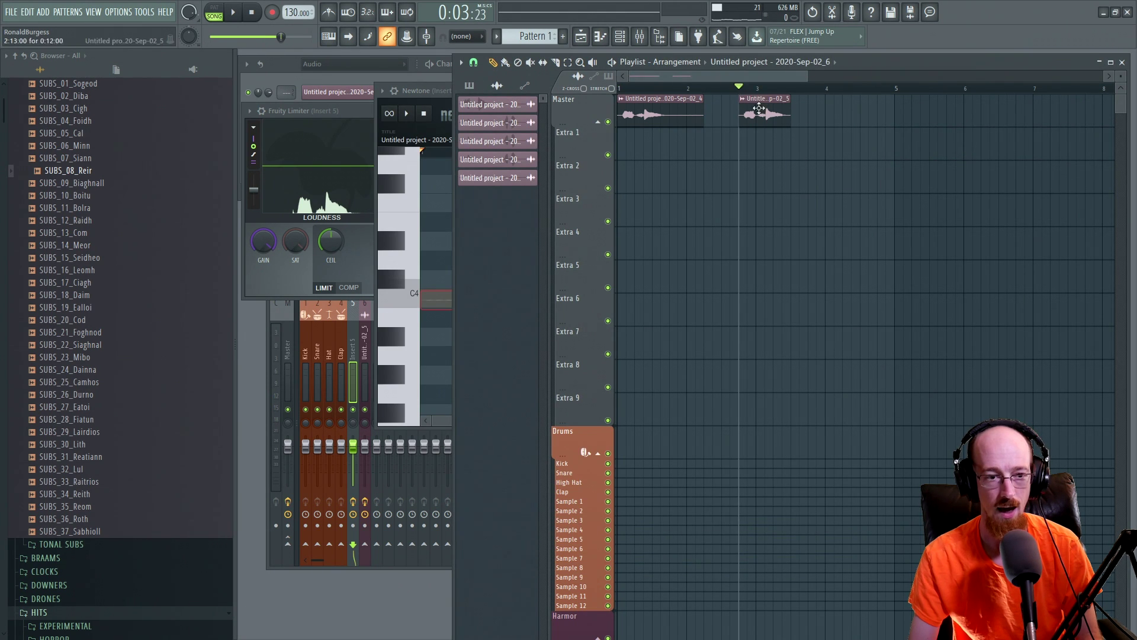
Step: Open the Mixer with F9 and bring up the 02_5 clip's channel settings
key(F9)
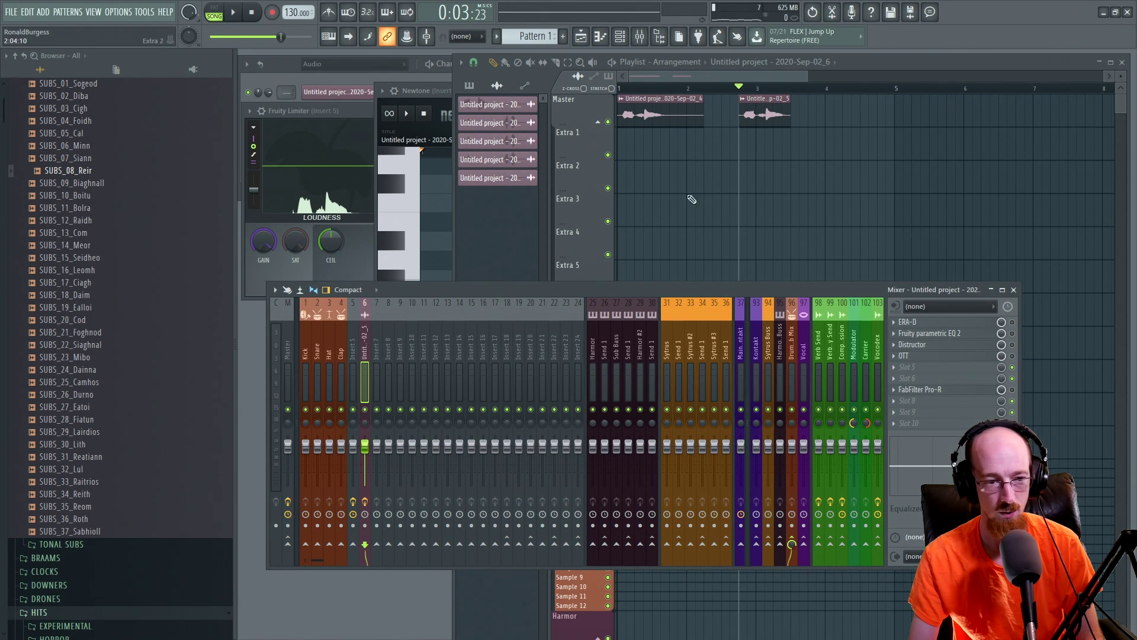
click(749, 108)
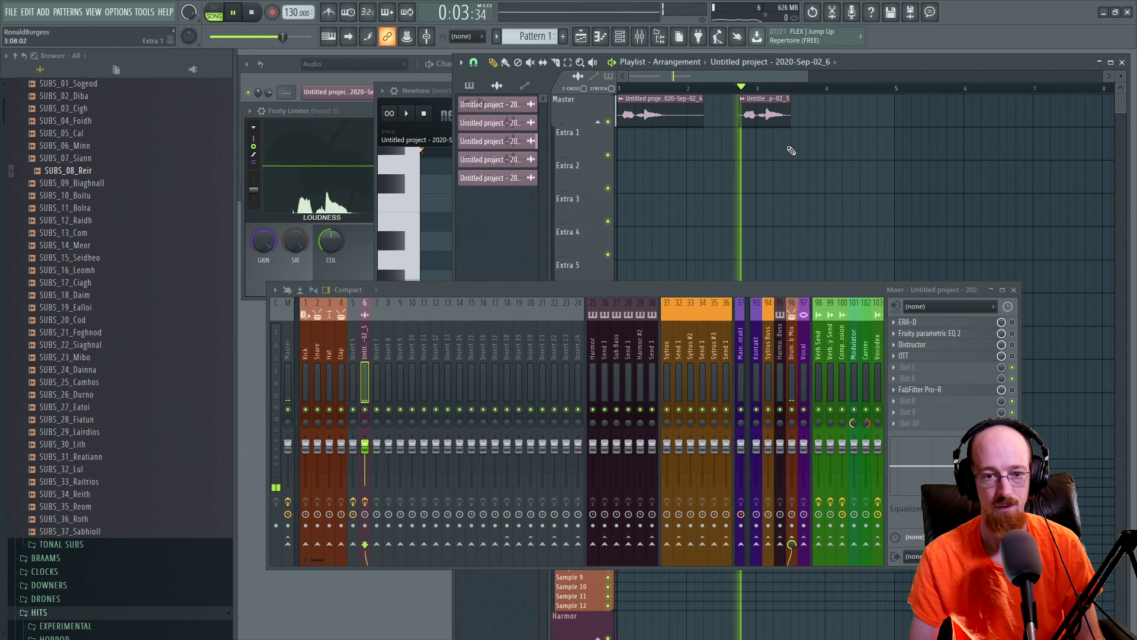
double_click(762, 116)
Step: Lower the voice sample's pitch by about -500 cents in Channel settings
drag(421, 108, 467, 96)
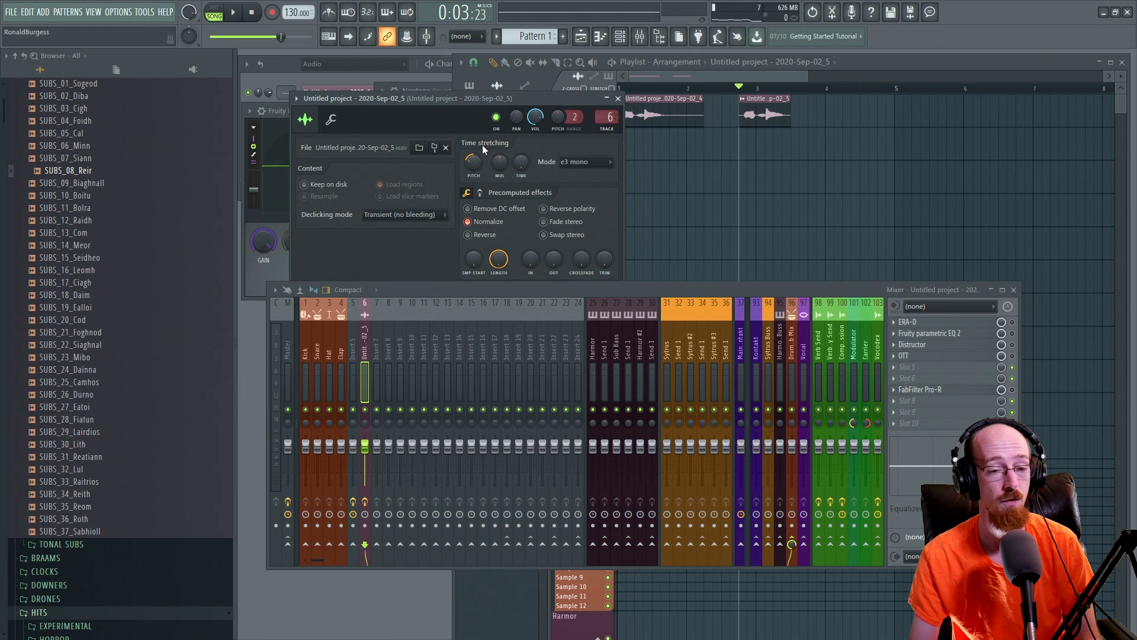
click(580, 161)
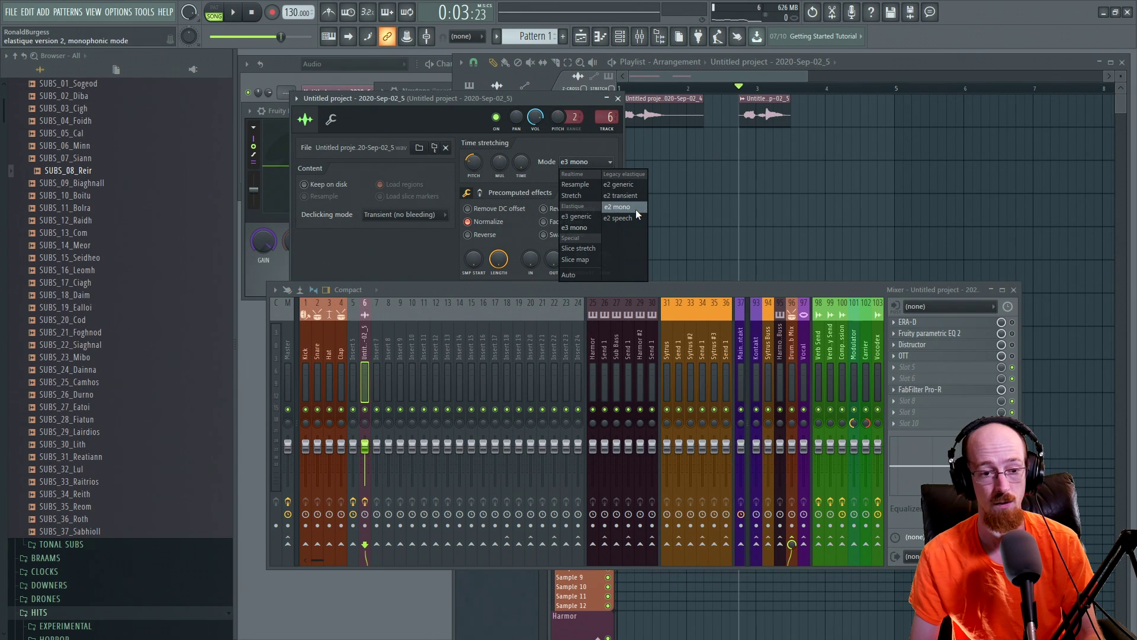
click(473, 166)
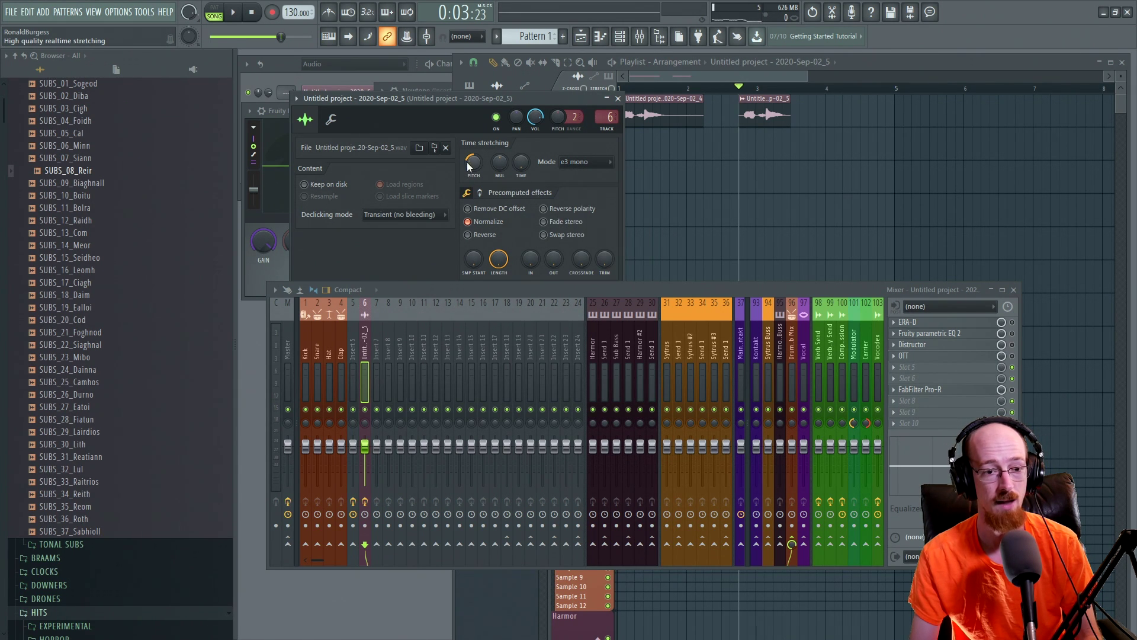
drag(476, 165, 475, 177)
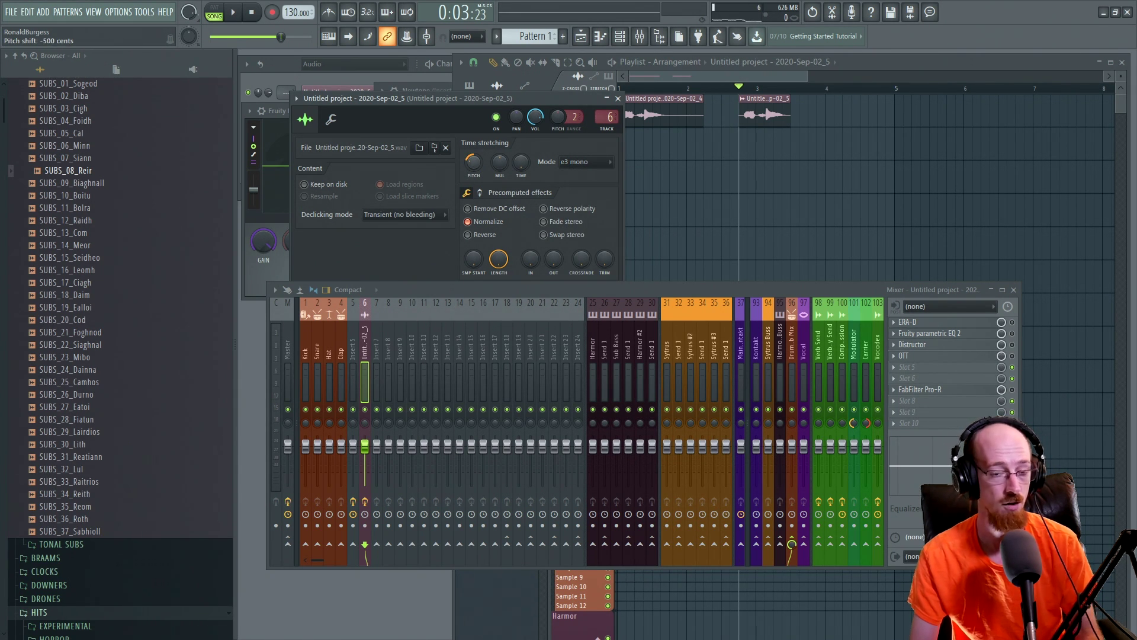
Step: Set the time-stretch mode to e2 generic and preview the pitched voice
click(575, 162)
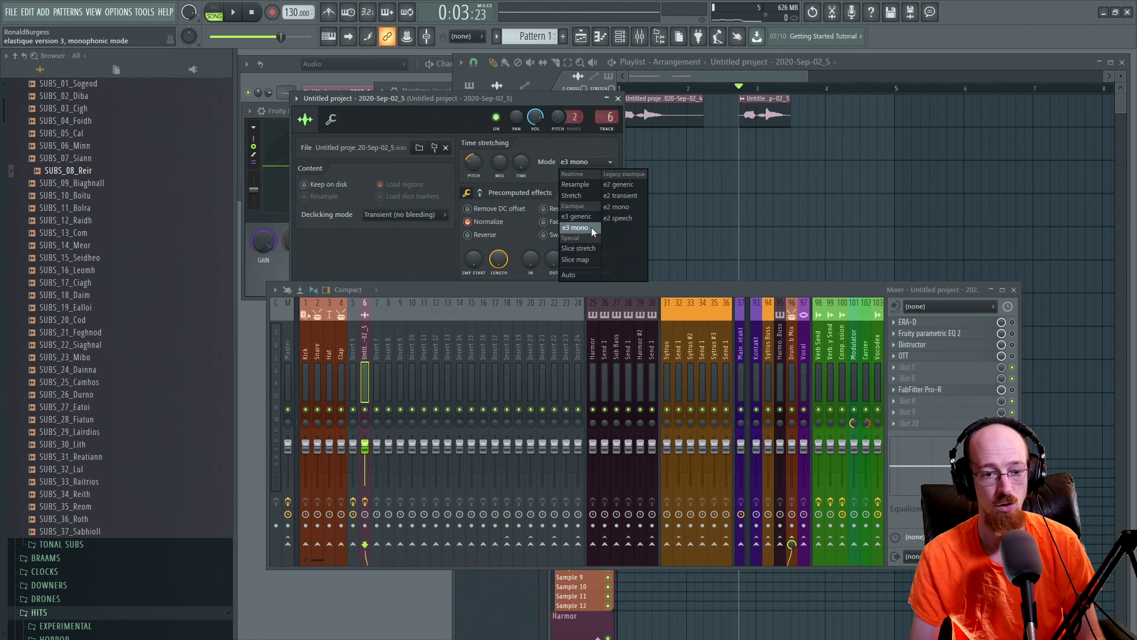
click(622, 187)
key(space)
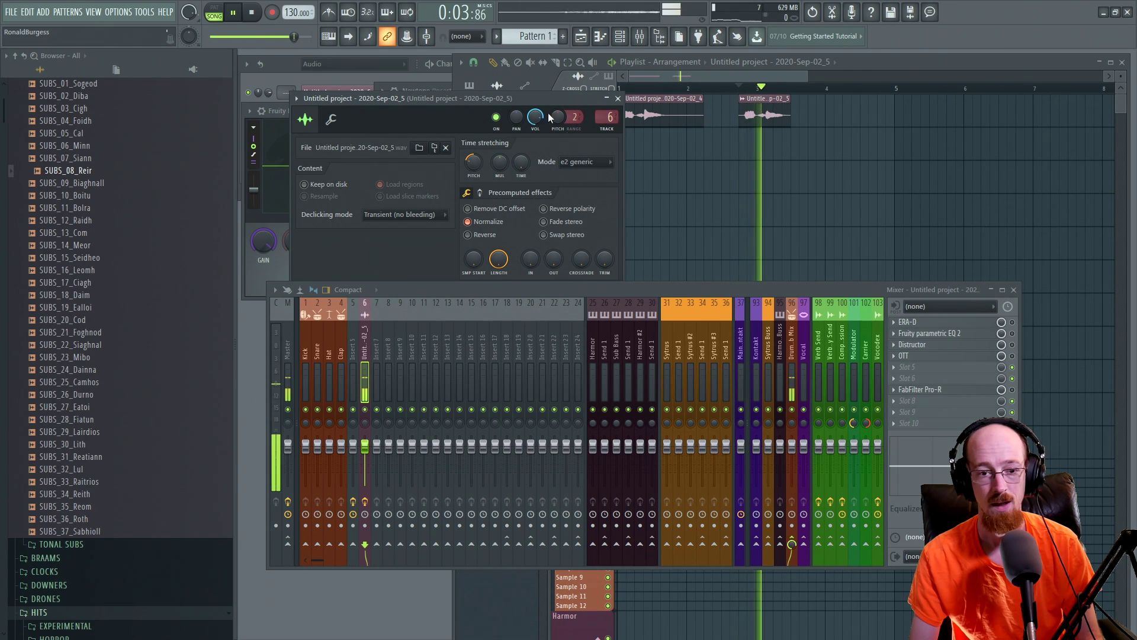
key(space)
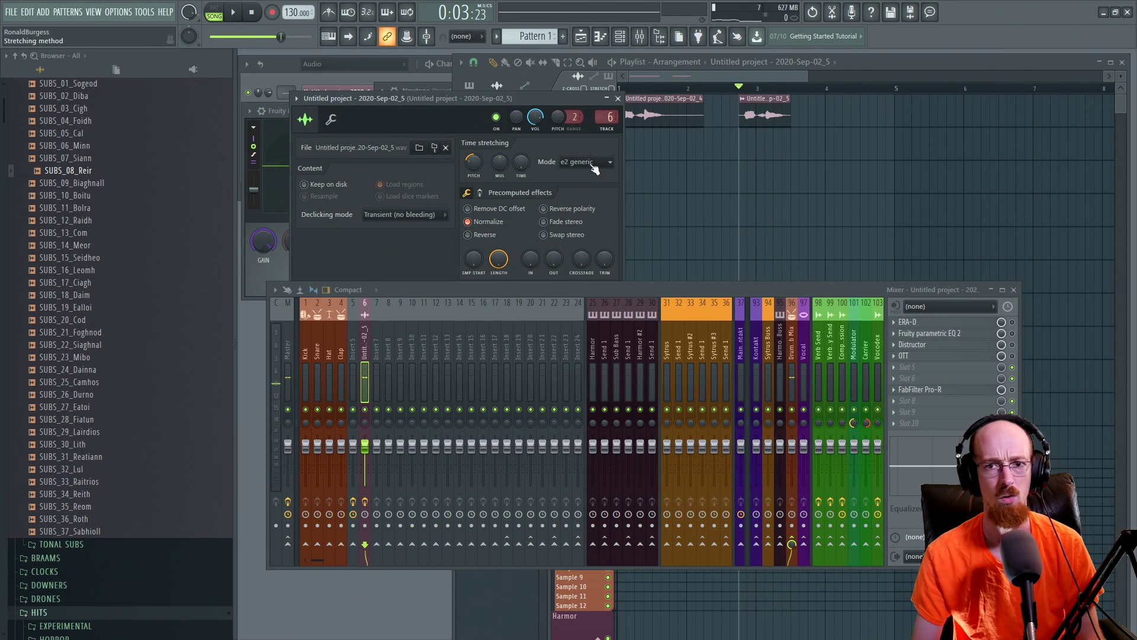
Step: Switch stretching back to e3 mono, preview it, and close the channel settings
click(592, 165)
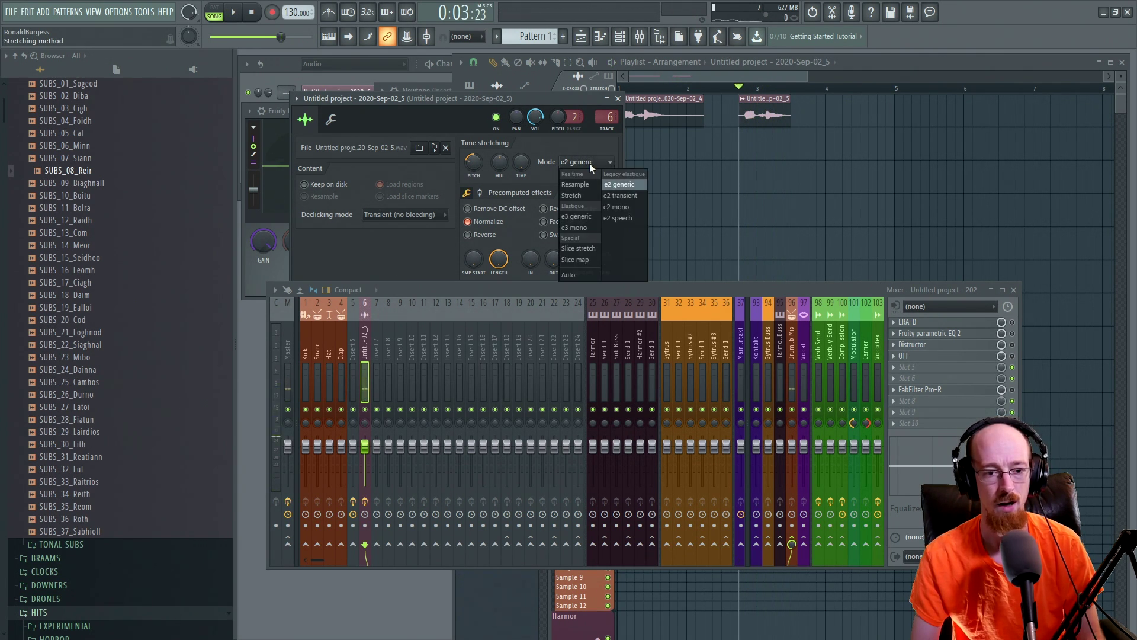
click(576, 228)
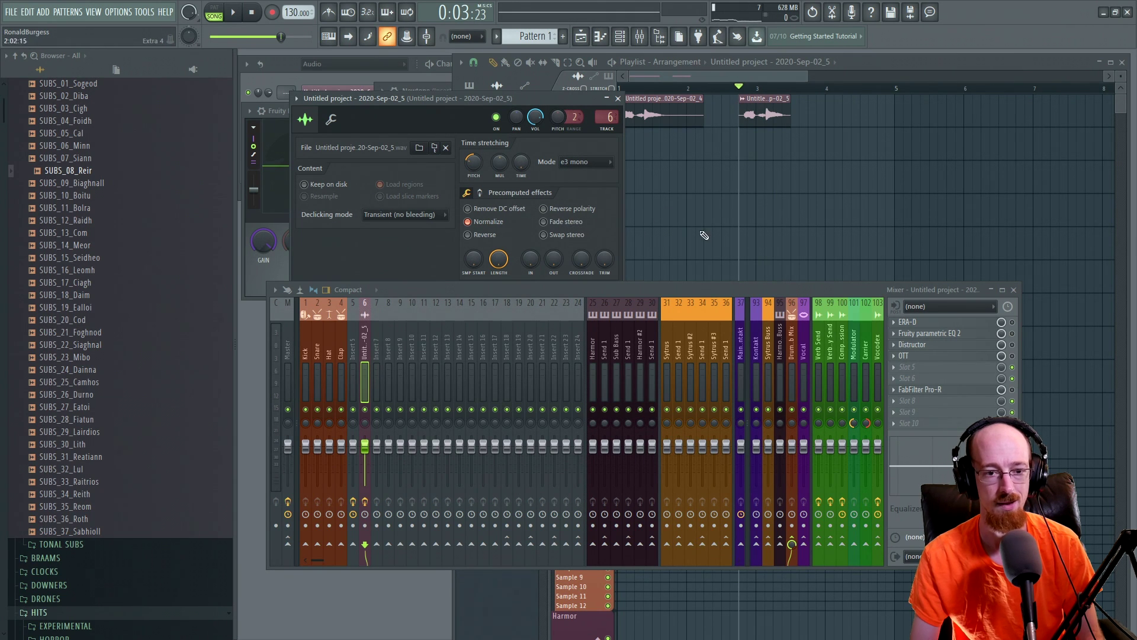
key(space)
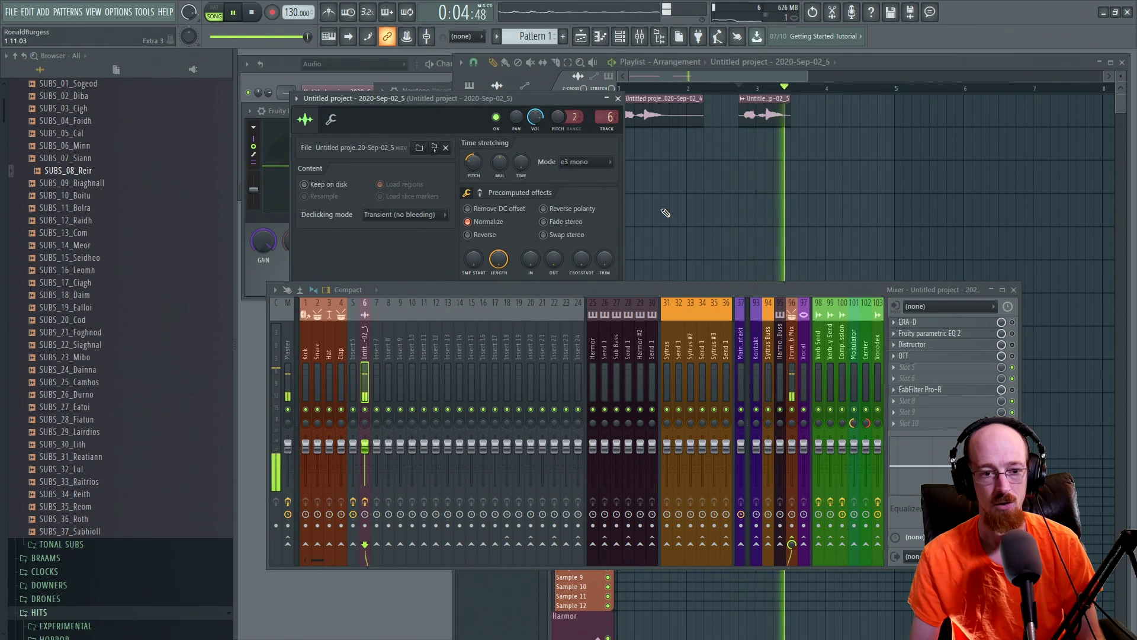
key(space)
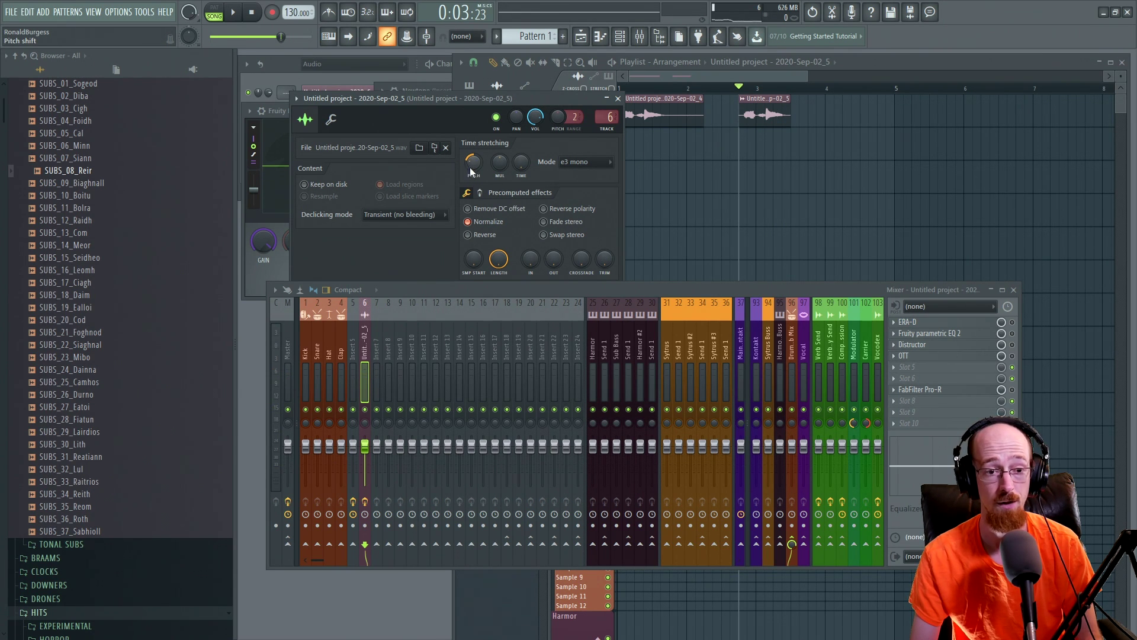
key(Escape)
key(space)
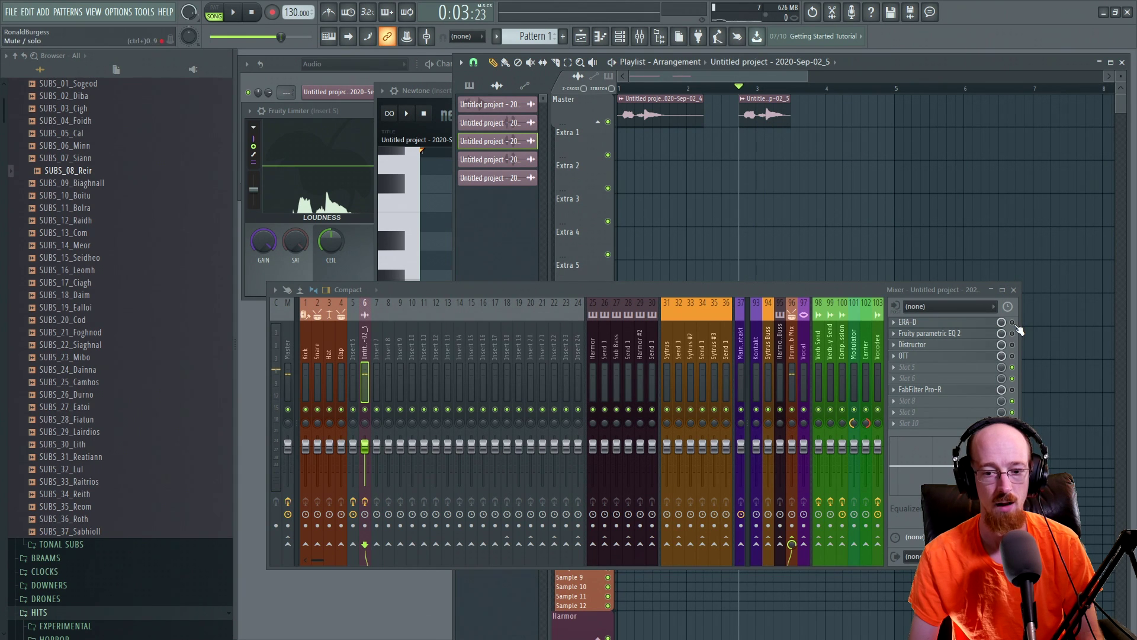
Step: Open the voice track's ERA-D plugin, arrange it above the mixer, then close it
click(976, 325)
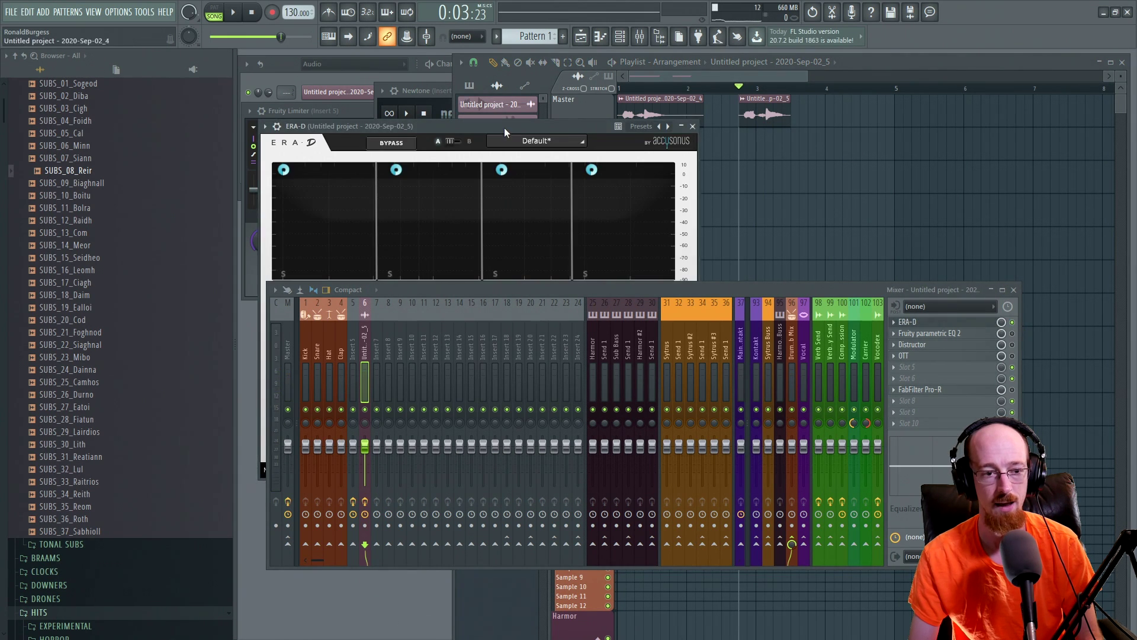
drag(504, 127, 559, 69)
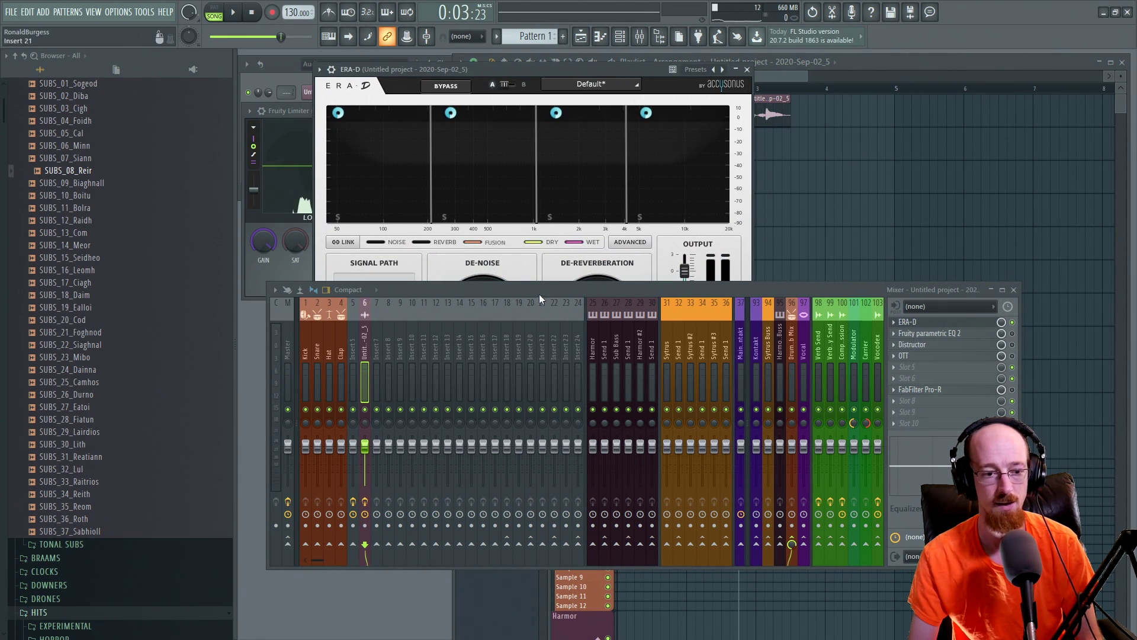
drag(539, 293, 524, 360)
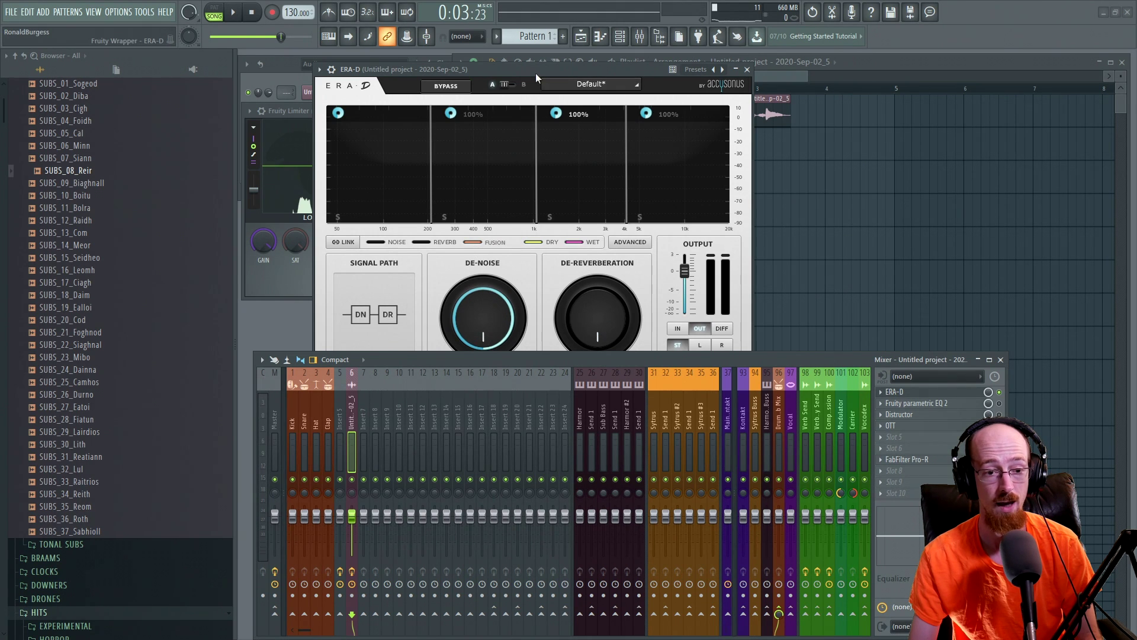
drag(535, 72, 531, 49)
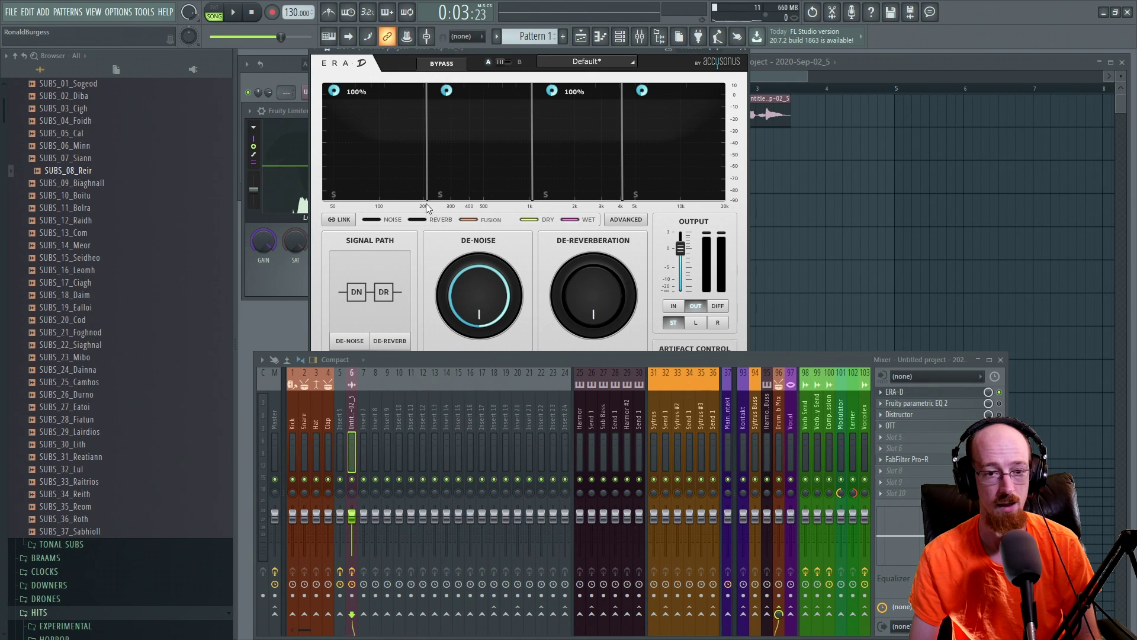
click(748, 54)
Step: Turn on the ERA-D insert slot while the pitched voice plays
drag(777, 355, 770, 314)
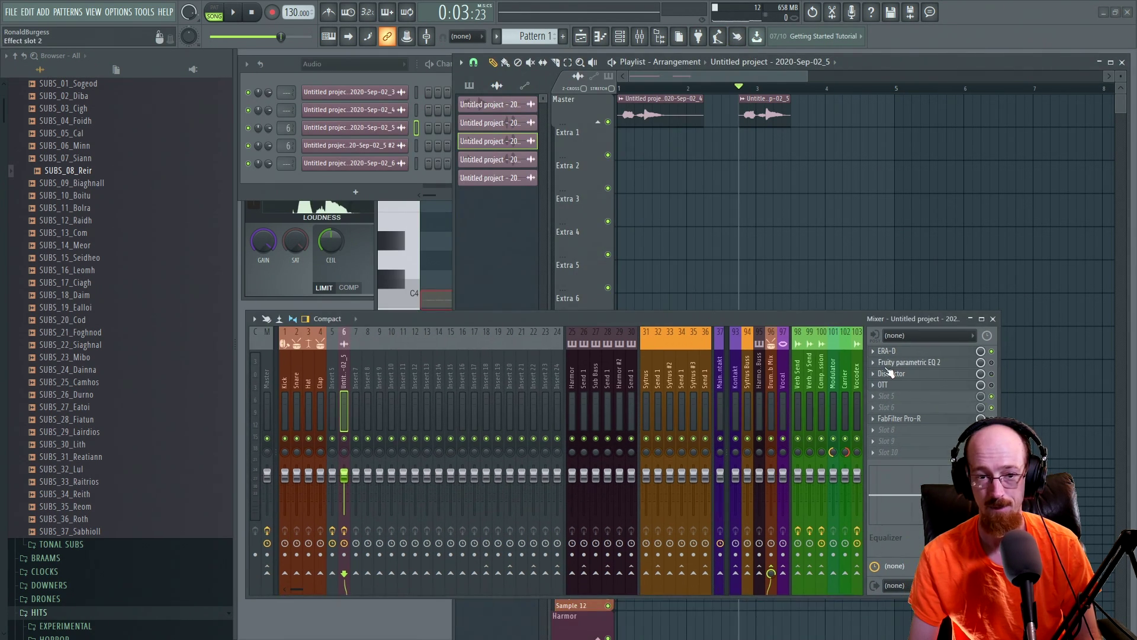
key(space)
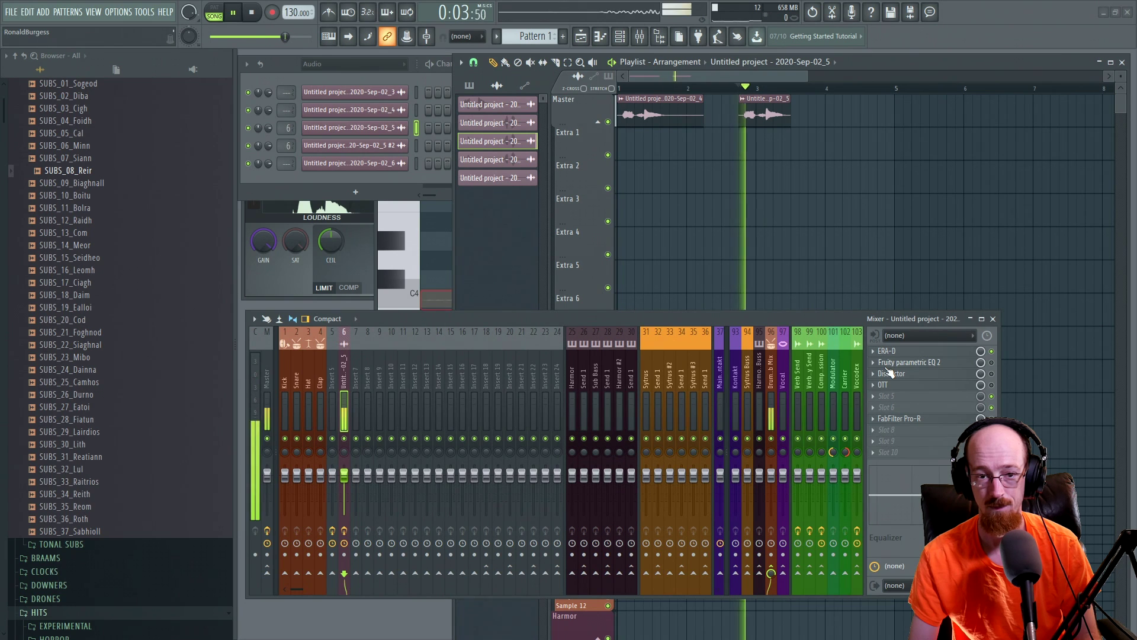
click(993, 352)
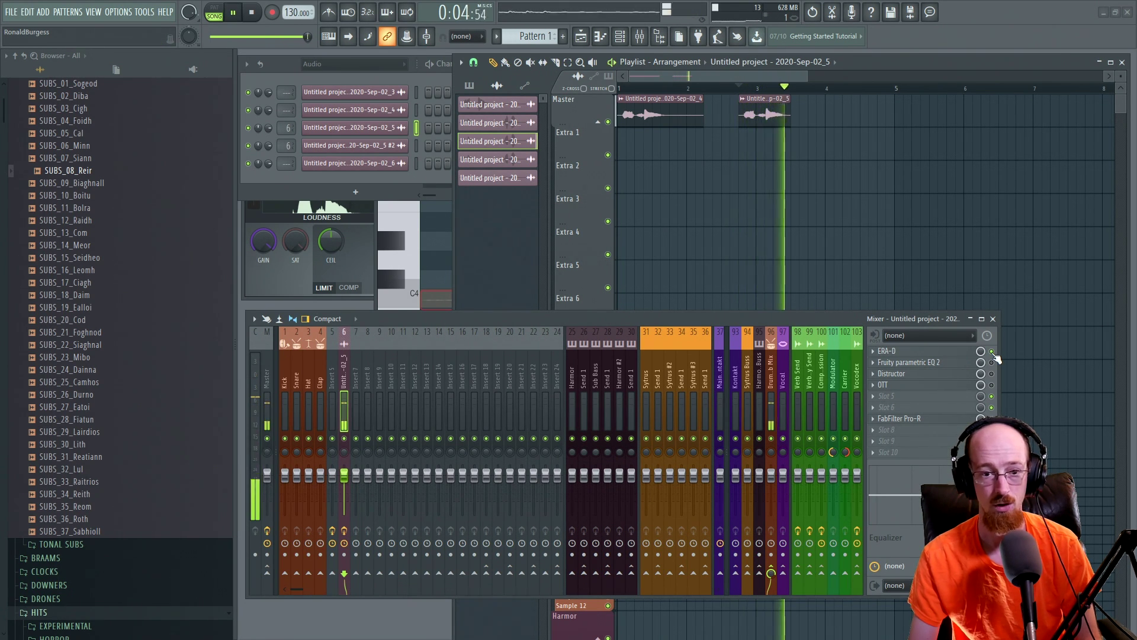
key(space)
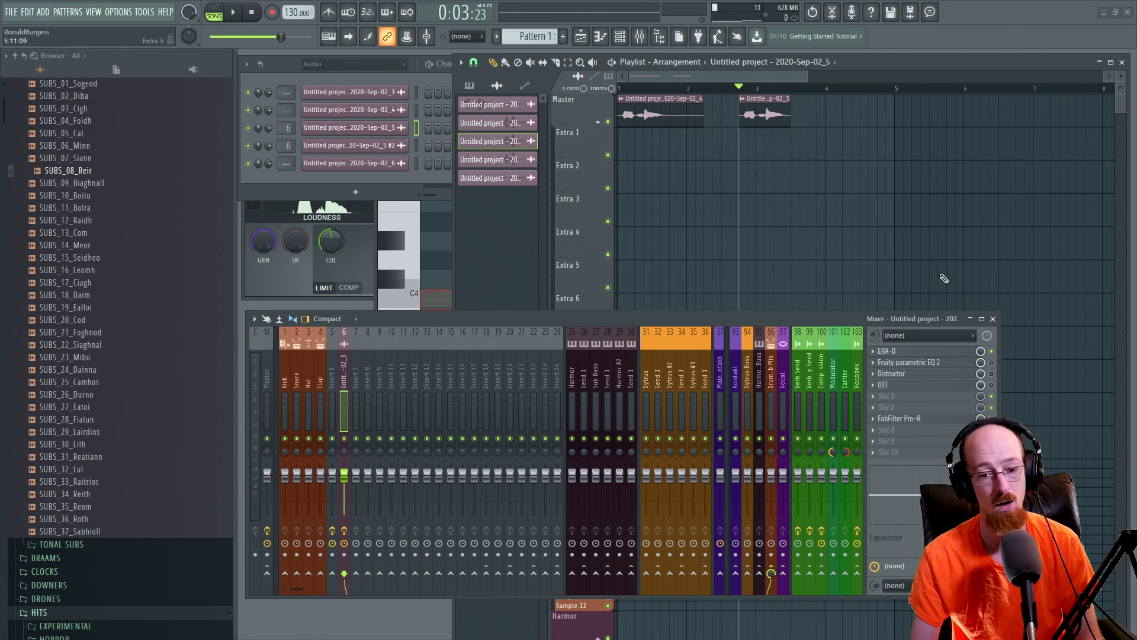
click(956, 364)
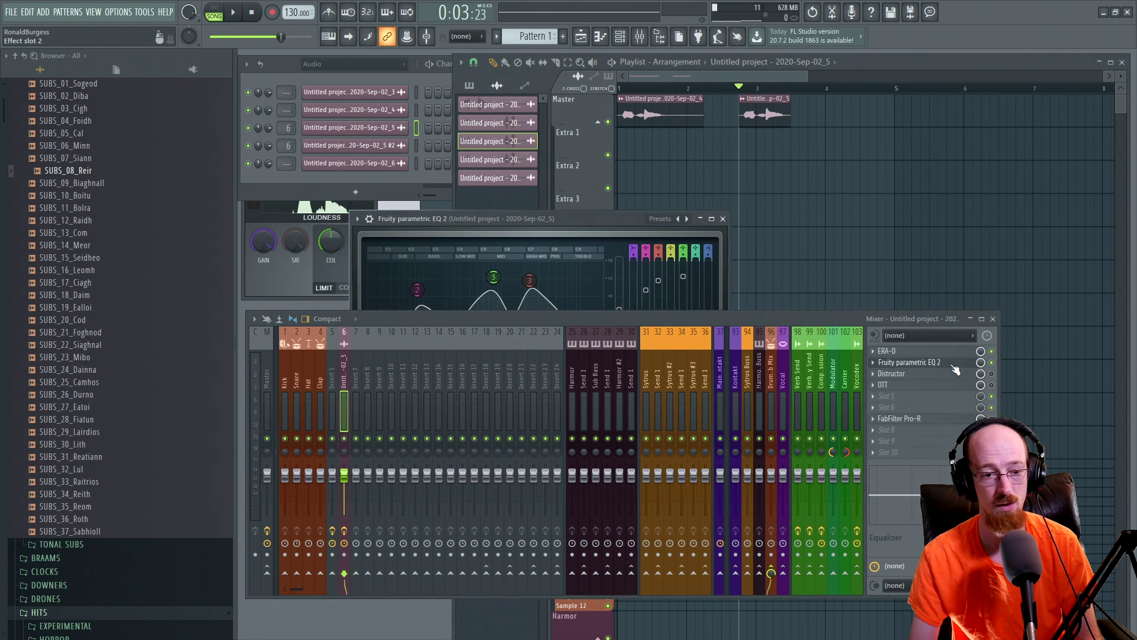
drag(542, 216, 529, 81)
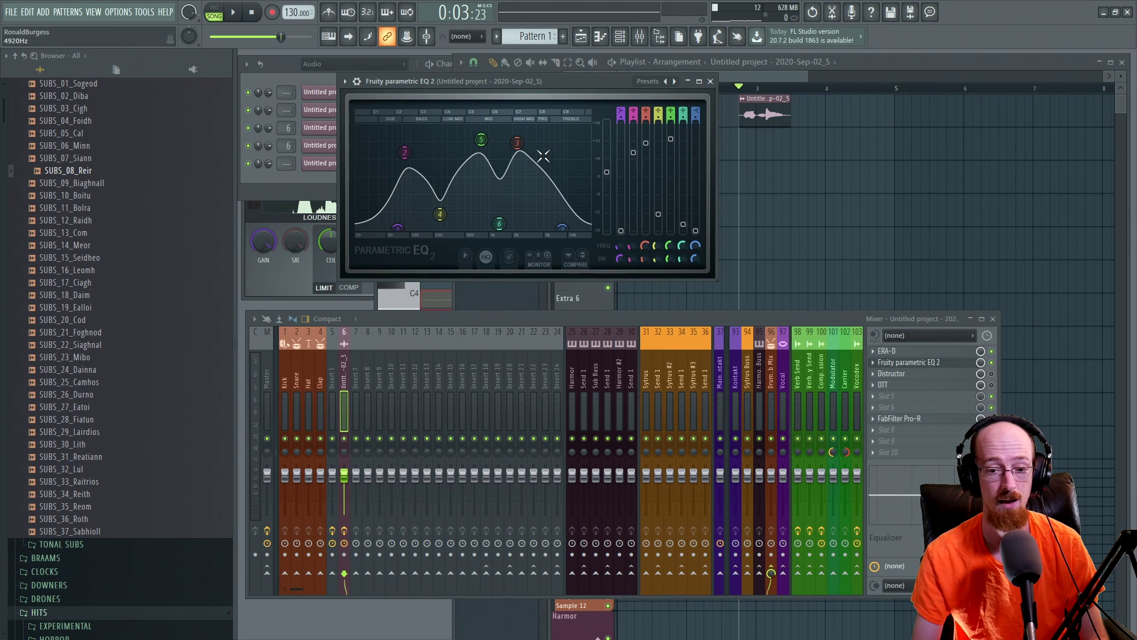
click(938, 362)
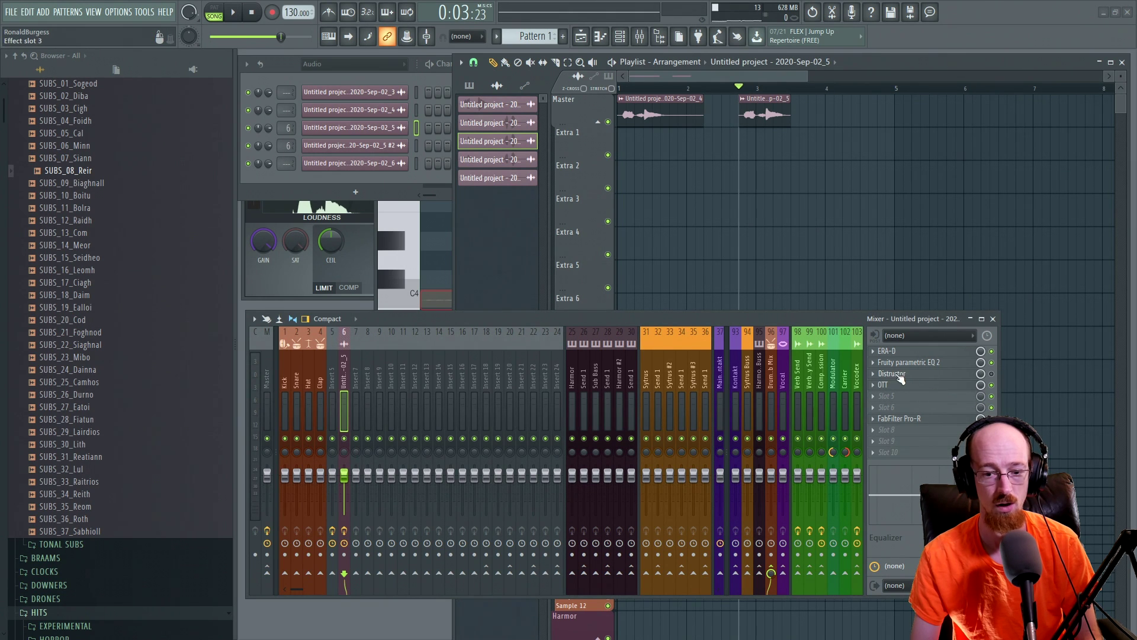
Step: Open the Xfer OTT compressor on the voice track and audition the voice through it several times
click(930, 385)
drag(374, 144, 385, 62)
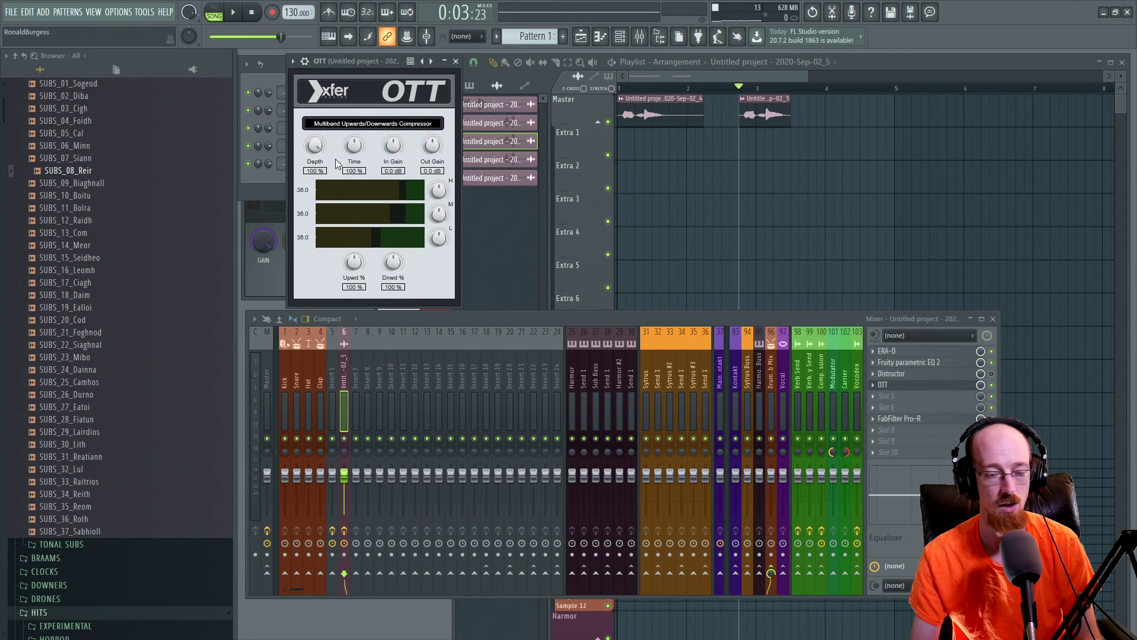
key(space)
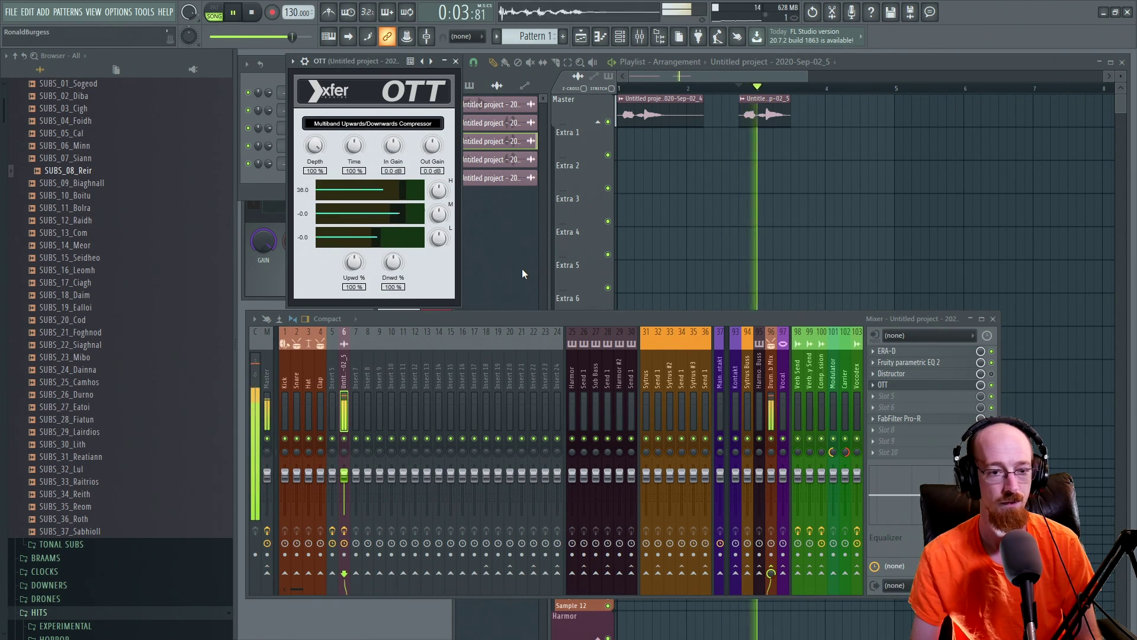
key(space)
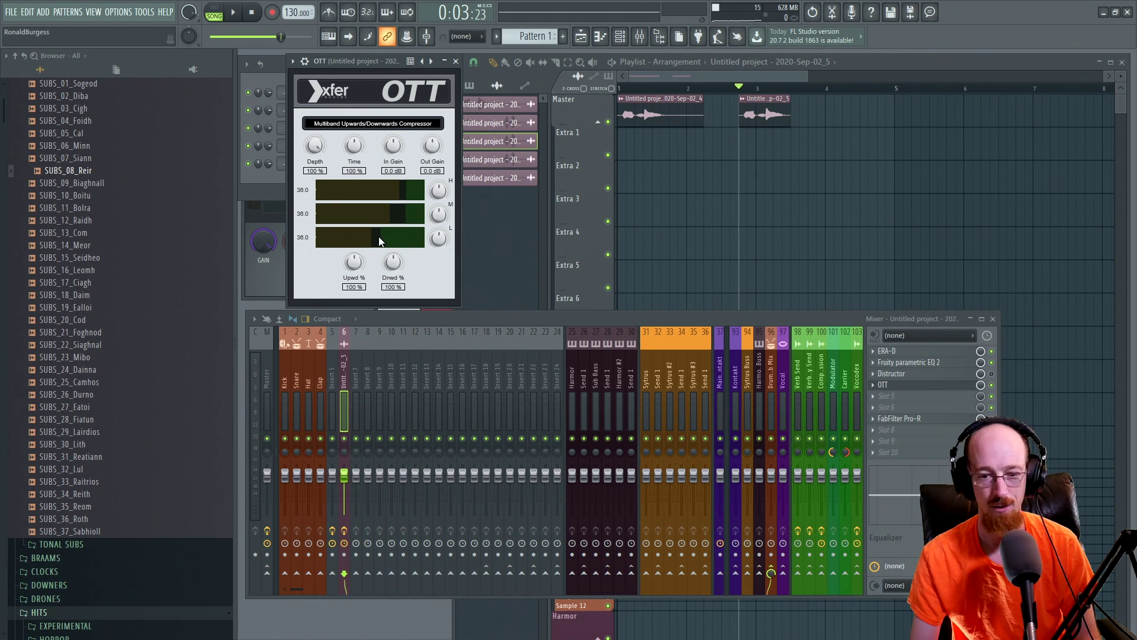
key(space)
key(space)
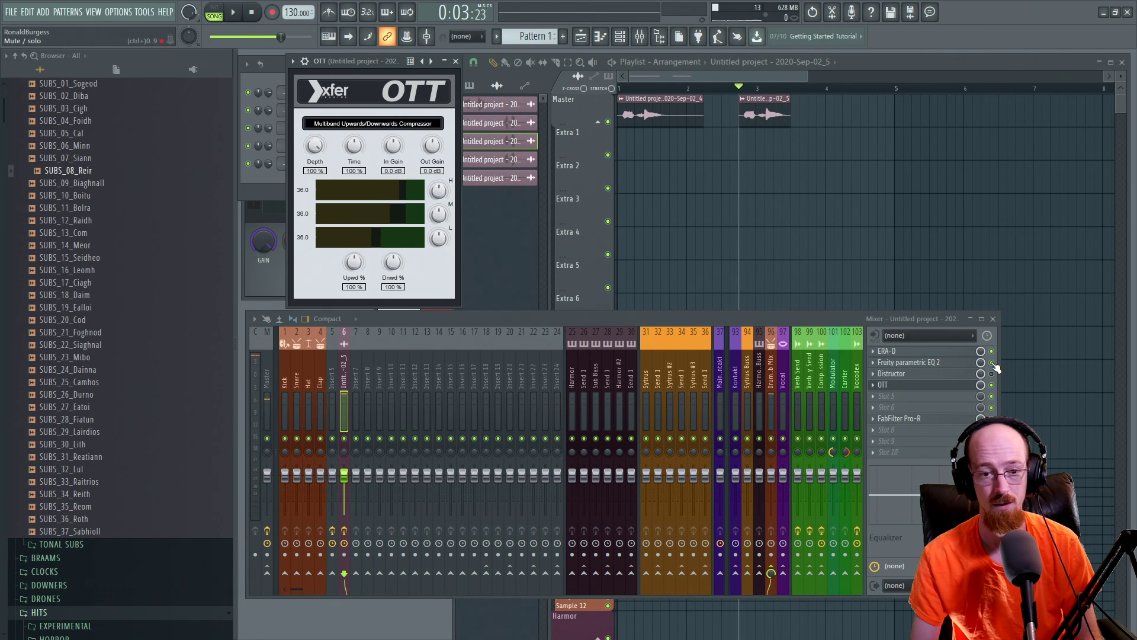
key(space)
key(space)
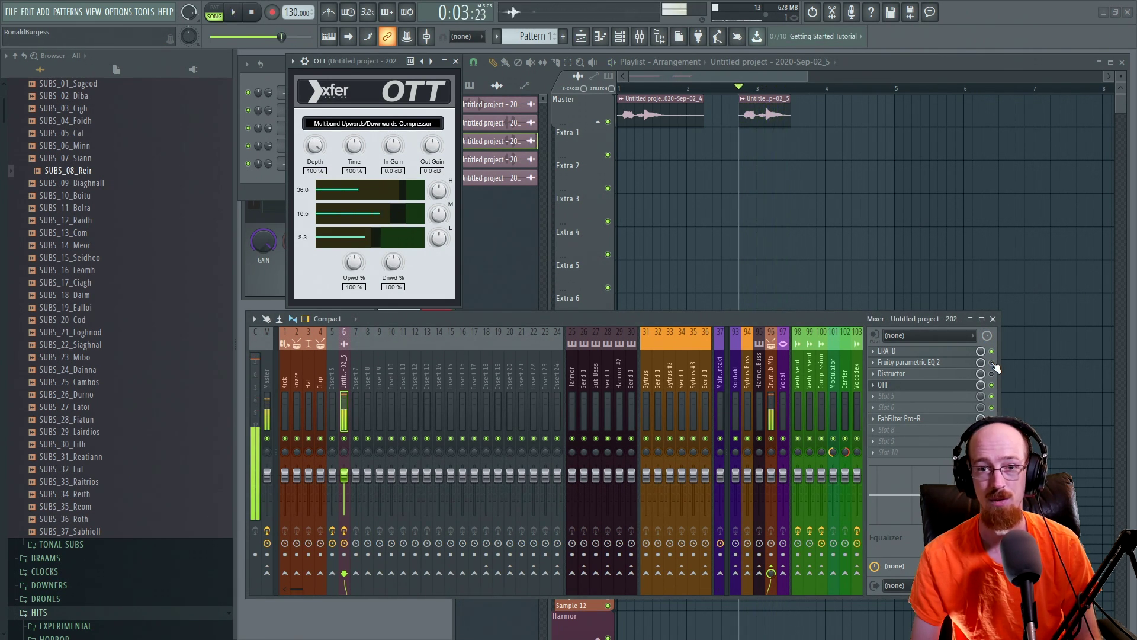
key(space)
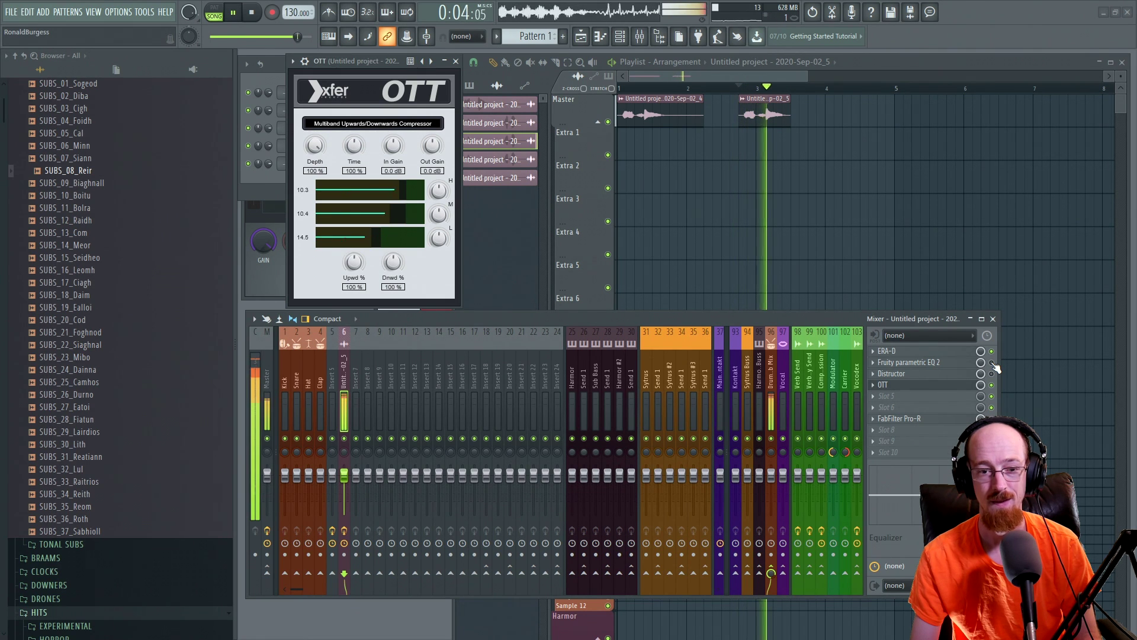
key(space)
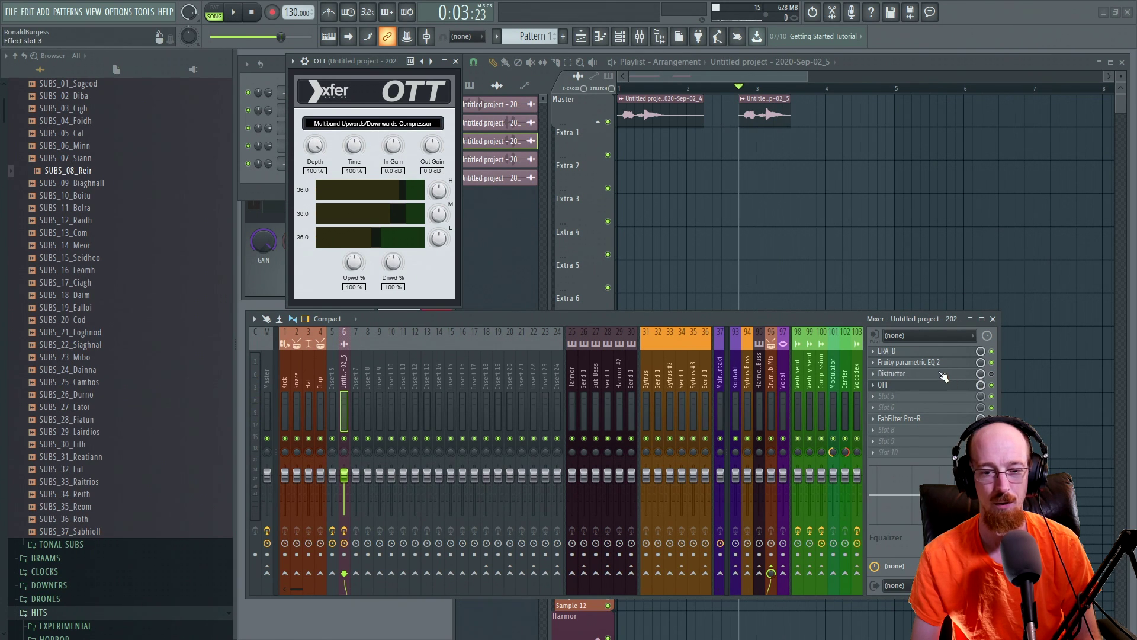
Step: Reopen Fruity Parametric EQ 2 over the playlist and play the voice to watch the analyzer
click(906, 362)
drag(528, 107, 579, 230)
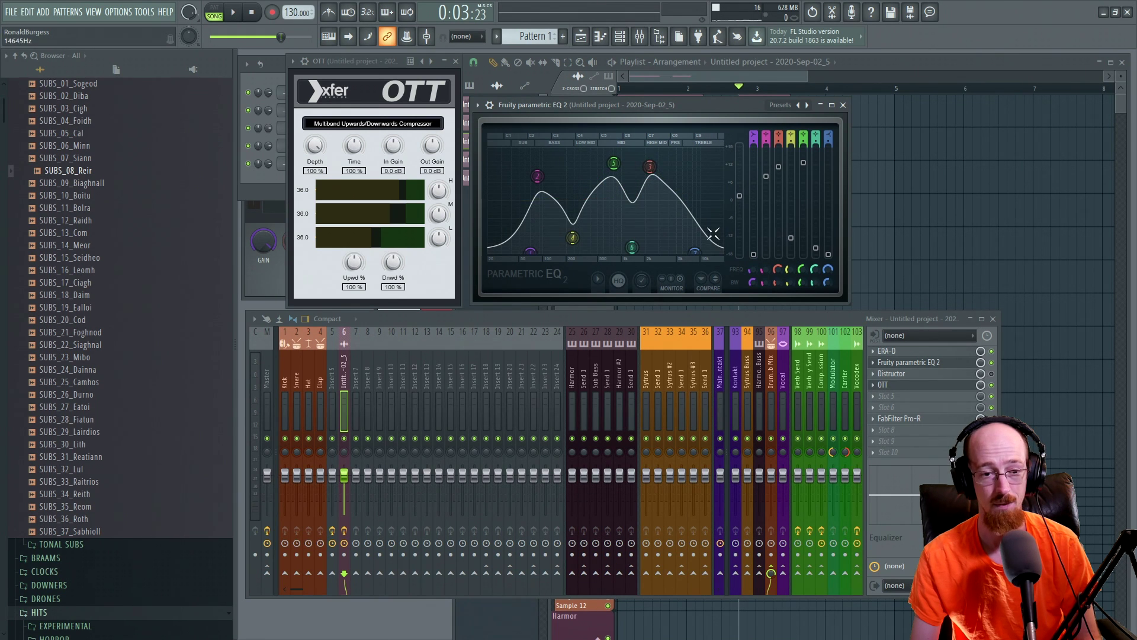
key(space)
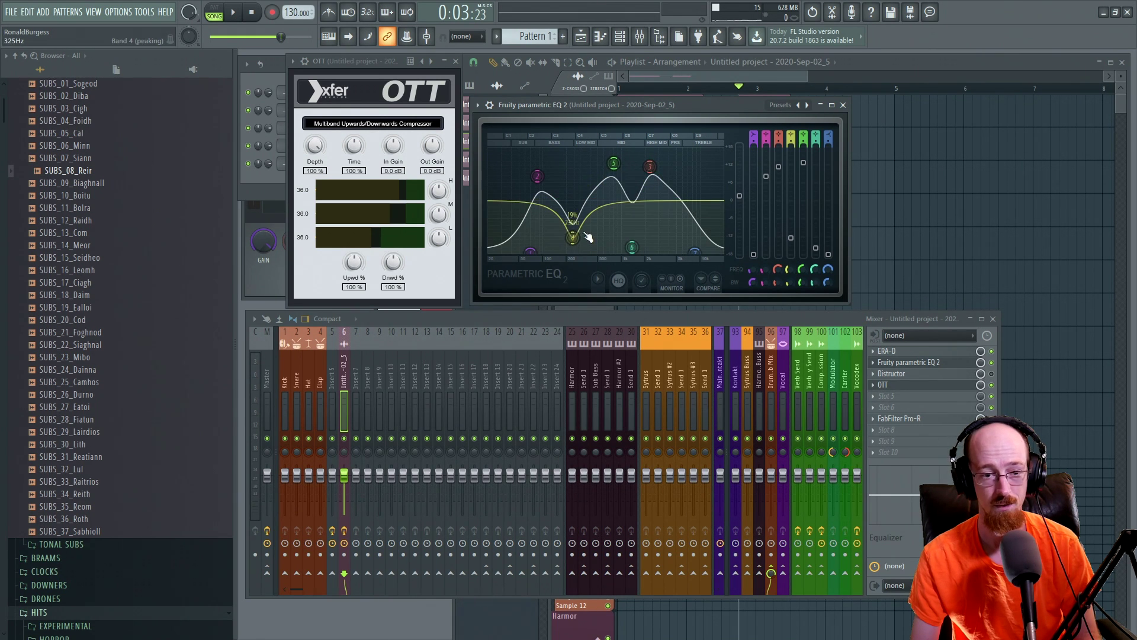
key(space)
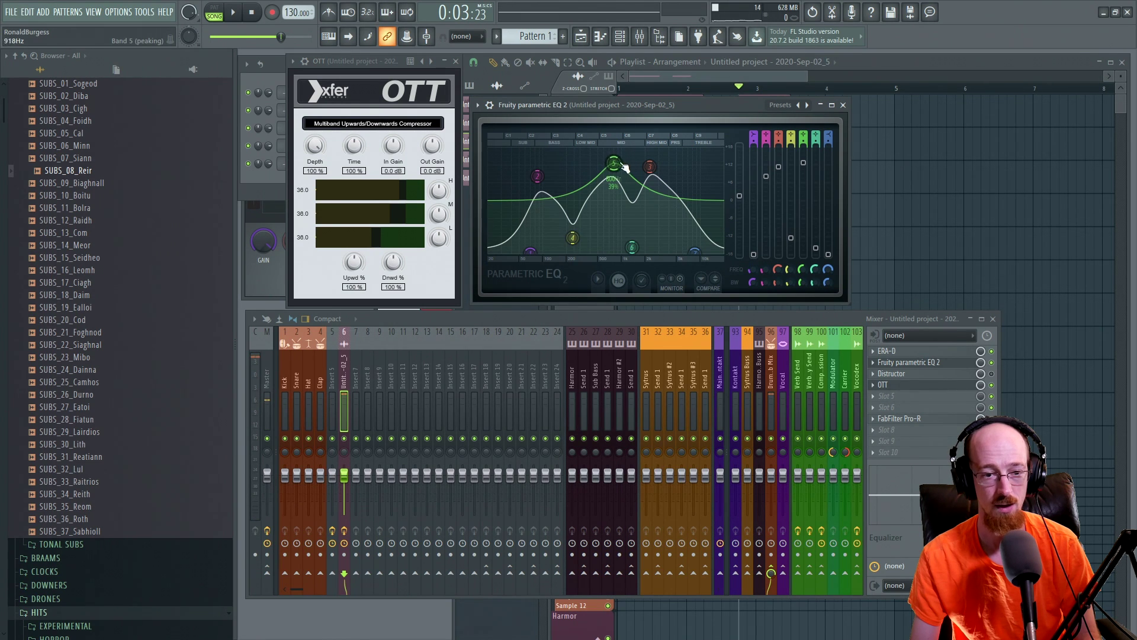
Step: Try a deep band 5 cut near 644 Hz, then settle on a small boost near 653 Hz
drag(614, 164, 610, 241)
key(space)
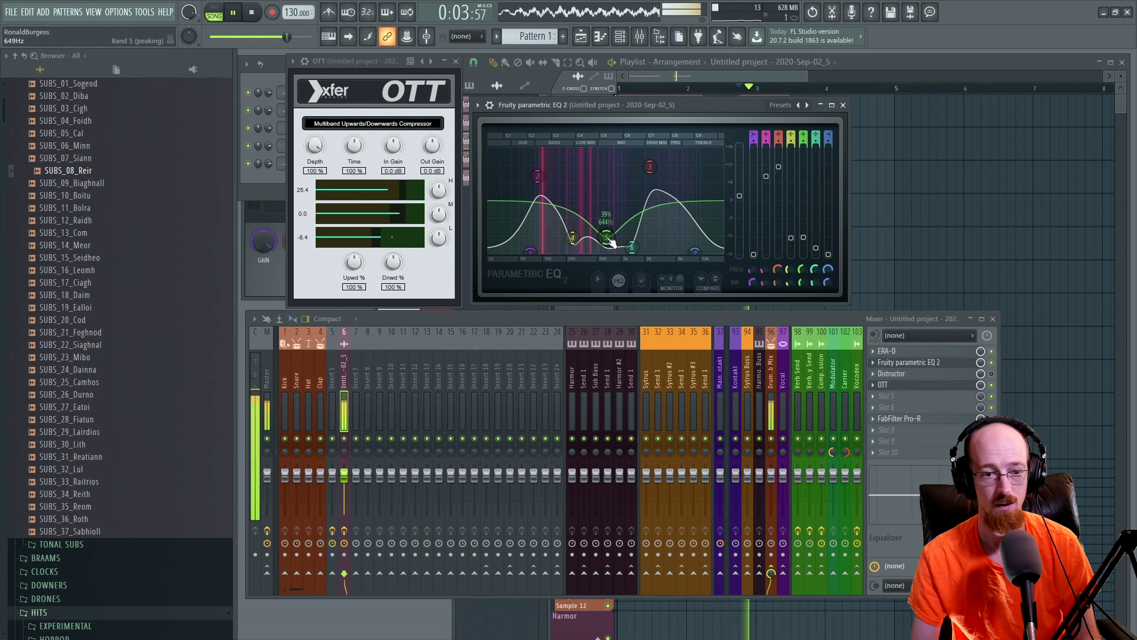
key(space)
drag(611, 241, 610, 172)
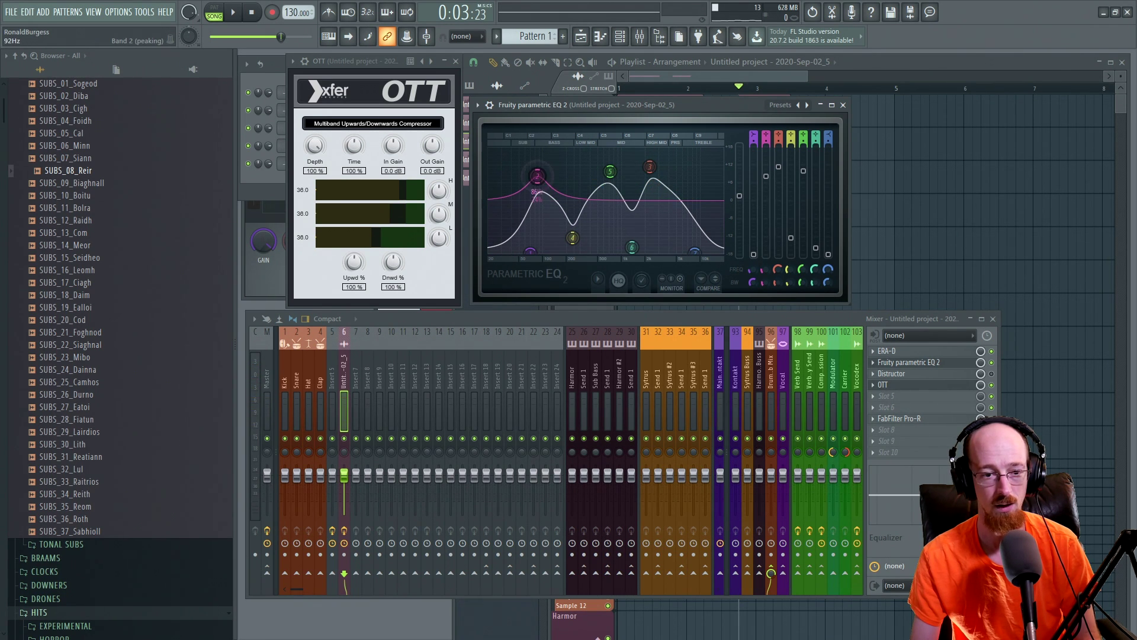
Step: Move the low EQ peak to about 87 Hz, audition the vocal, and close the EQ
mouse_move(538, 176)
mouse_down()
mouse_move(542, 219)
mouse_move(539, 168)
mouse_up()
key(space)
key(space)
key(space)
key(space)
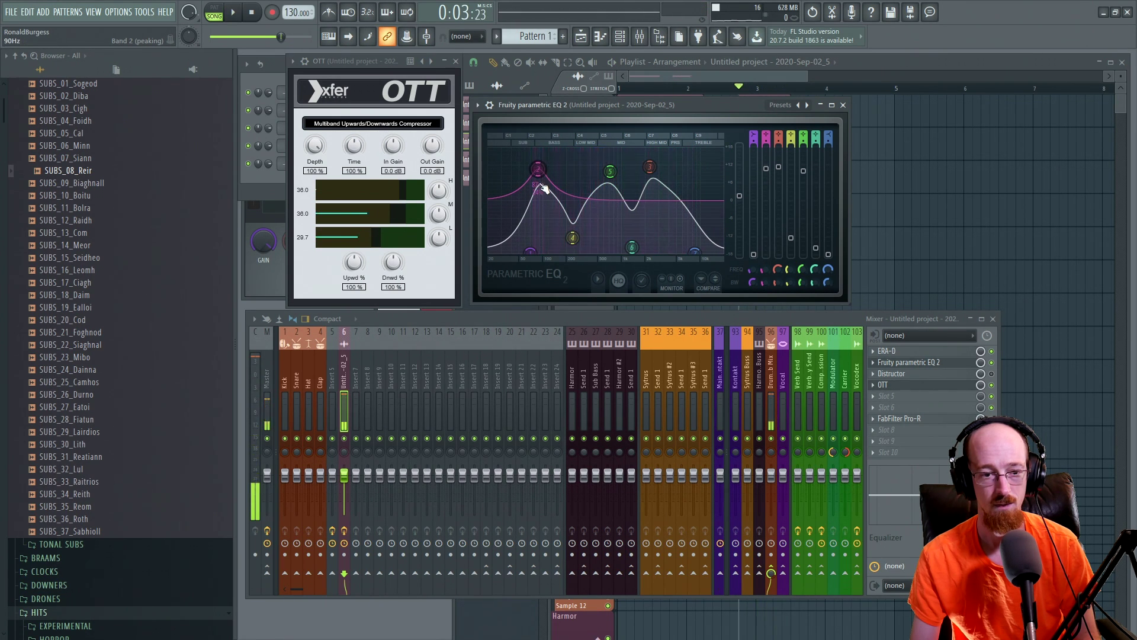
key(space)
key(space)
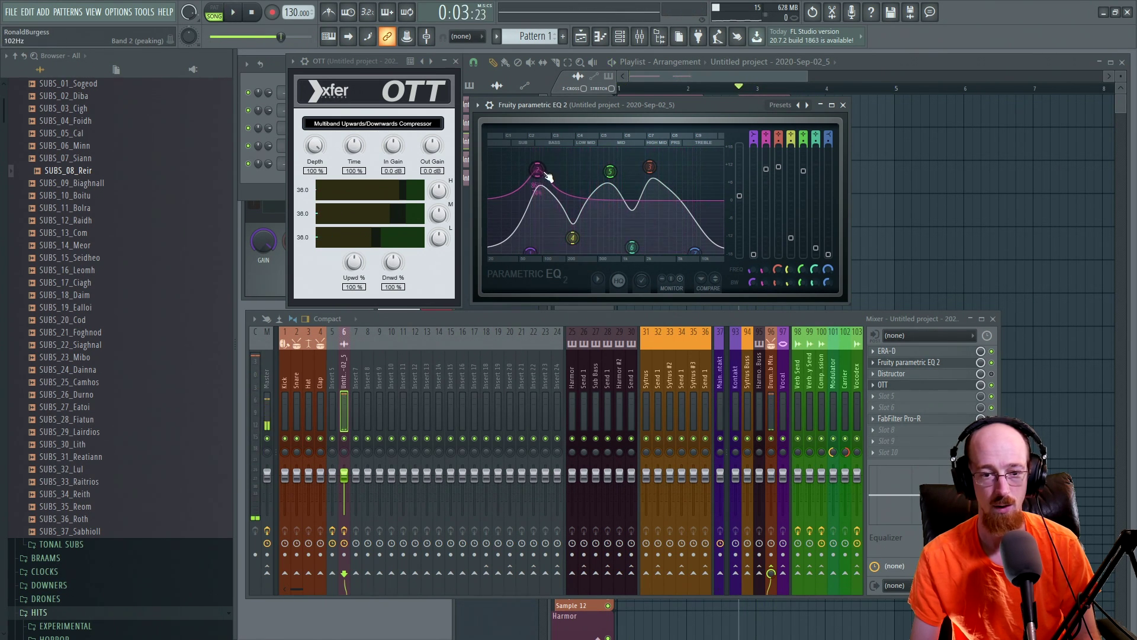
click(842, 105)
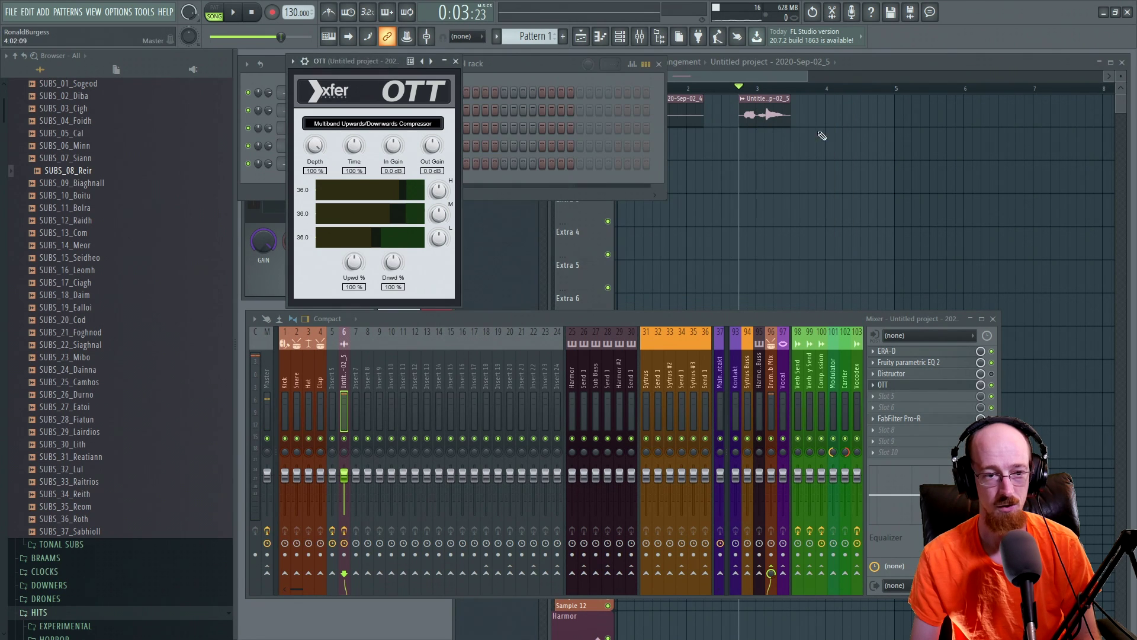
Step: Close OTT and open the vocal's Distructor (Harmor Flathat, speaker Model E), moved up and left
click(455, 61)
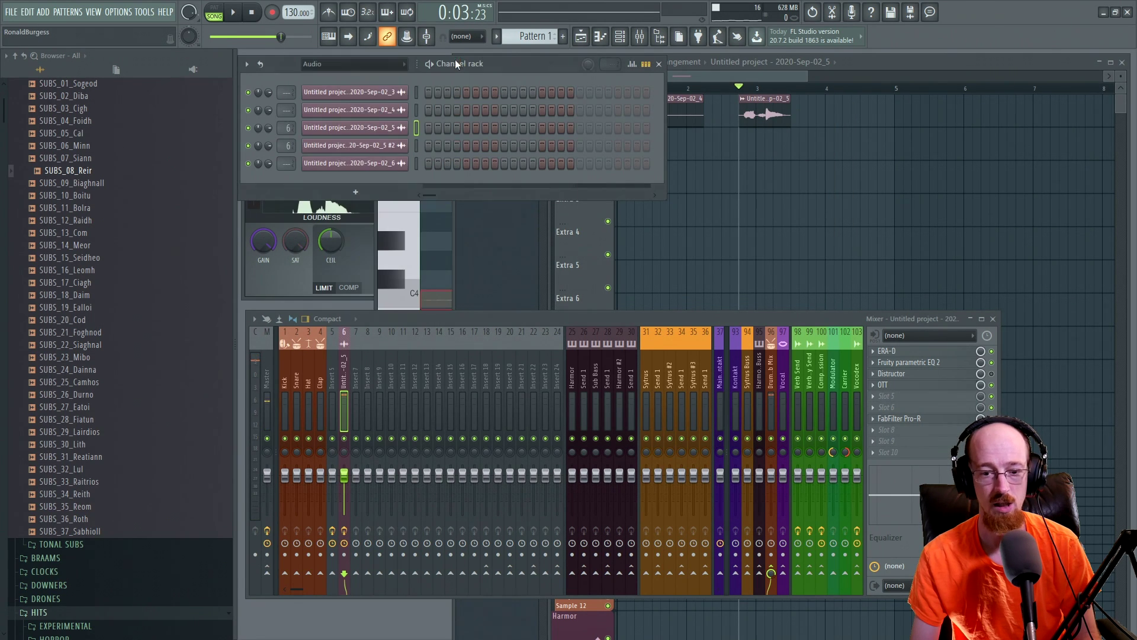
click(965, 373)
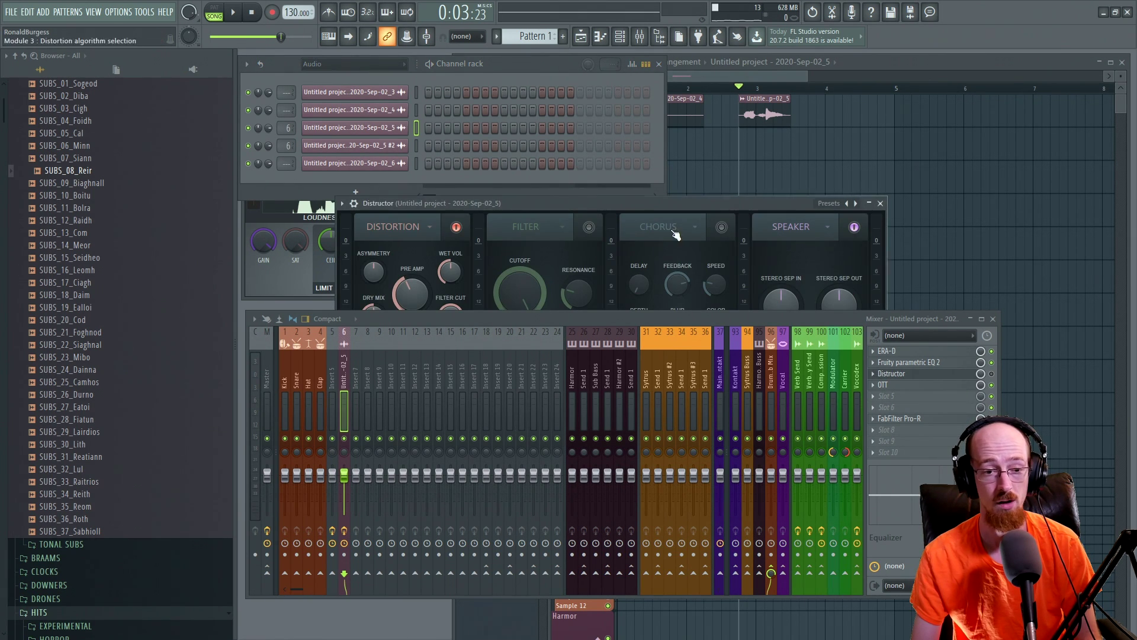
drag(604, 76, 576, 65)
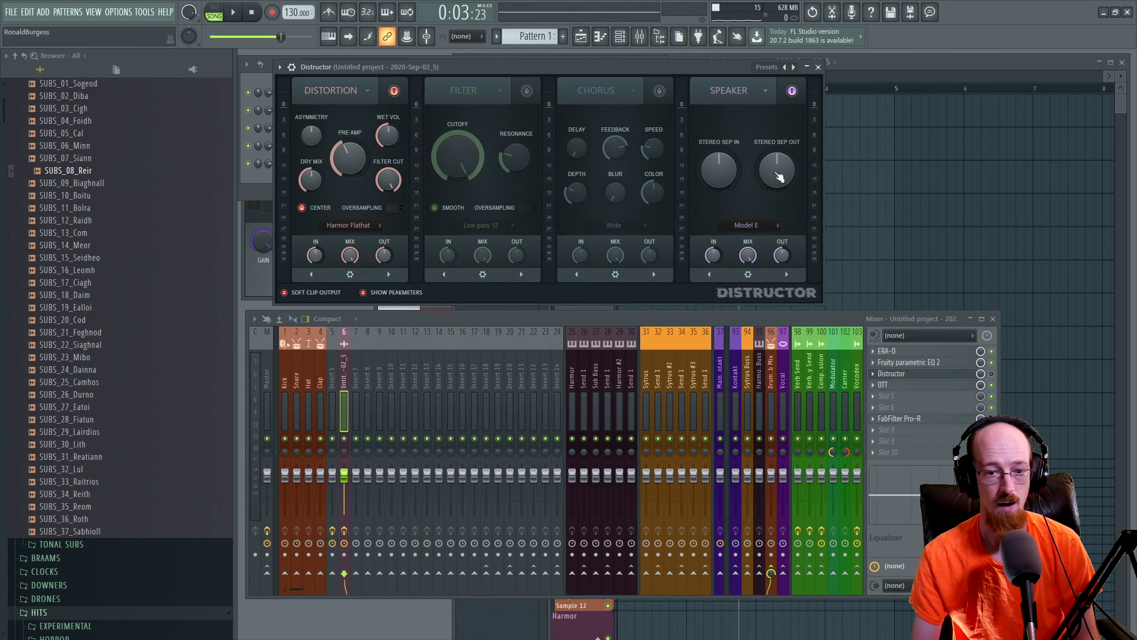
click(758, 226)
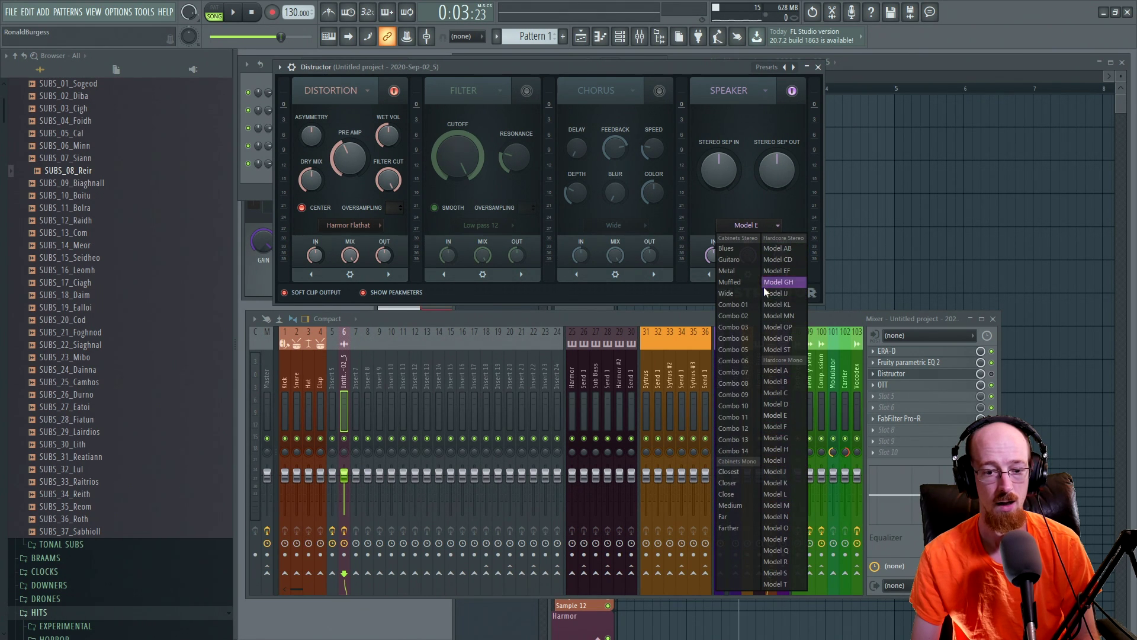
click(683, 65)
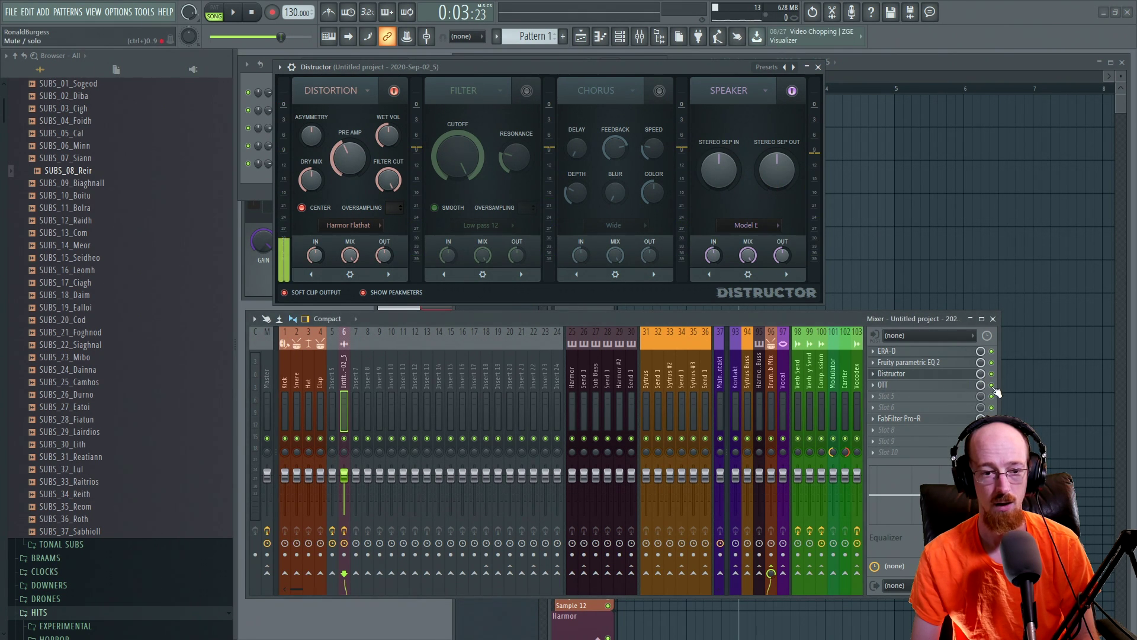
key(space)
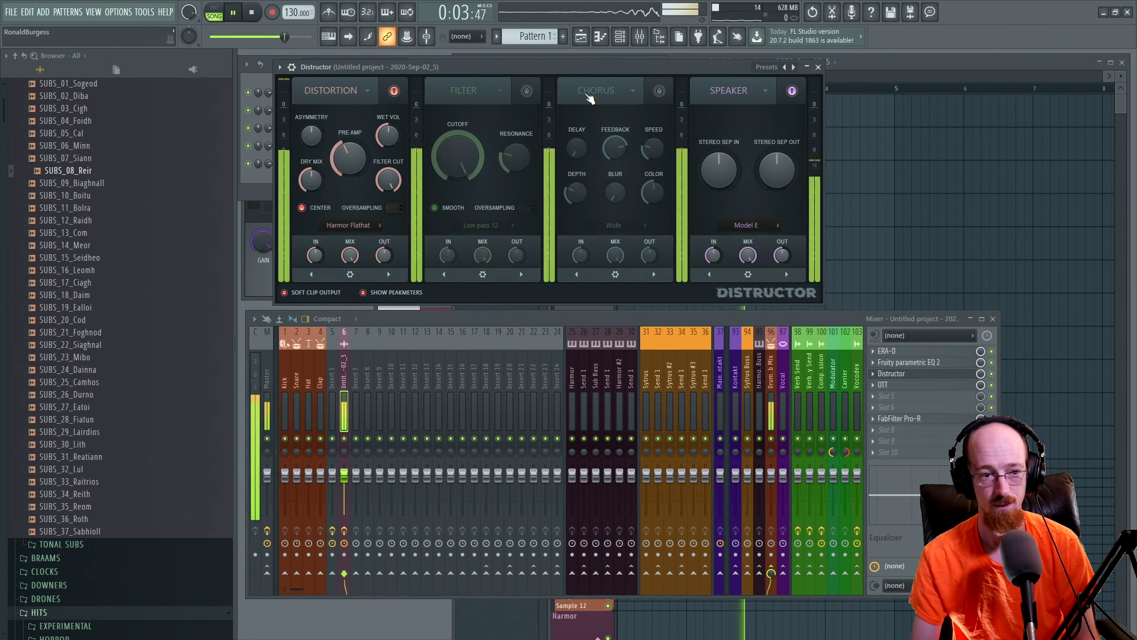
key(space)
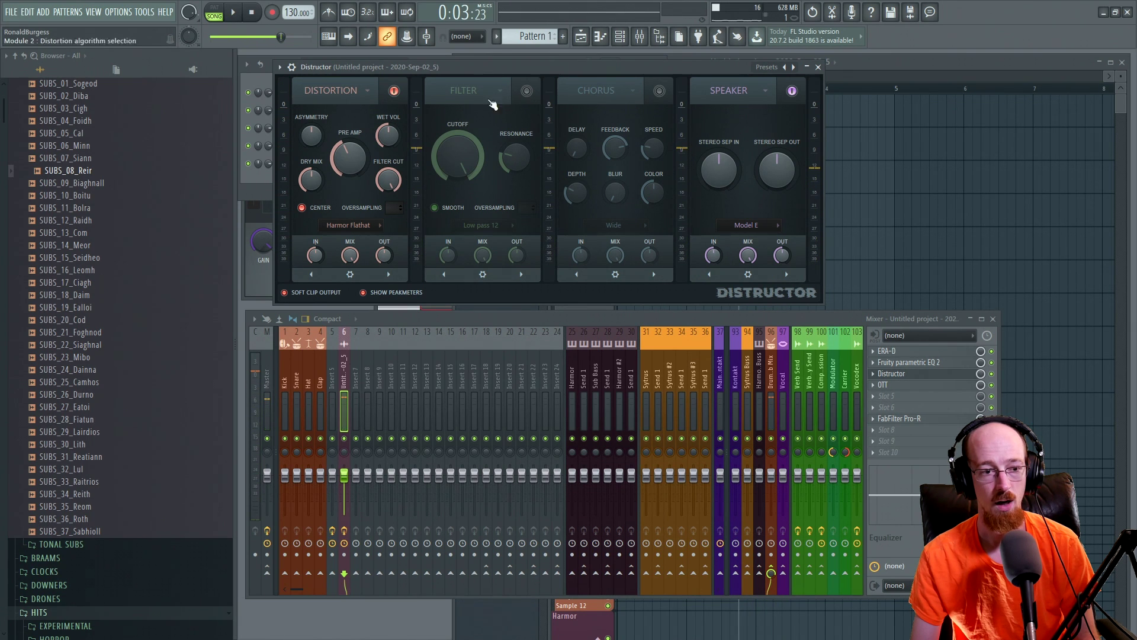
click(394, 91)
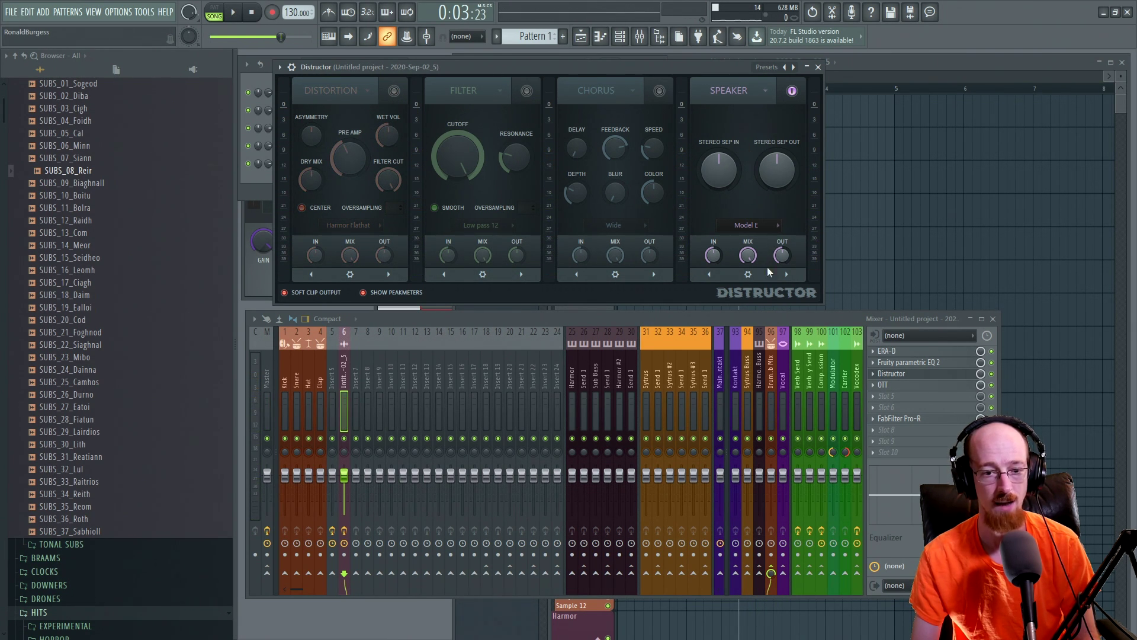
click(747, 226)
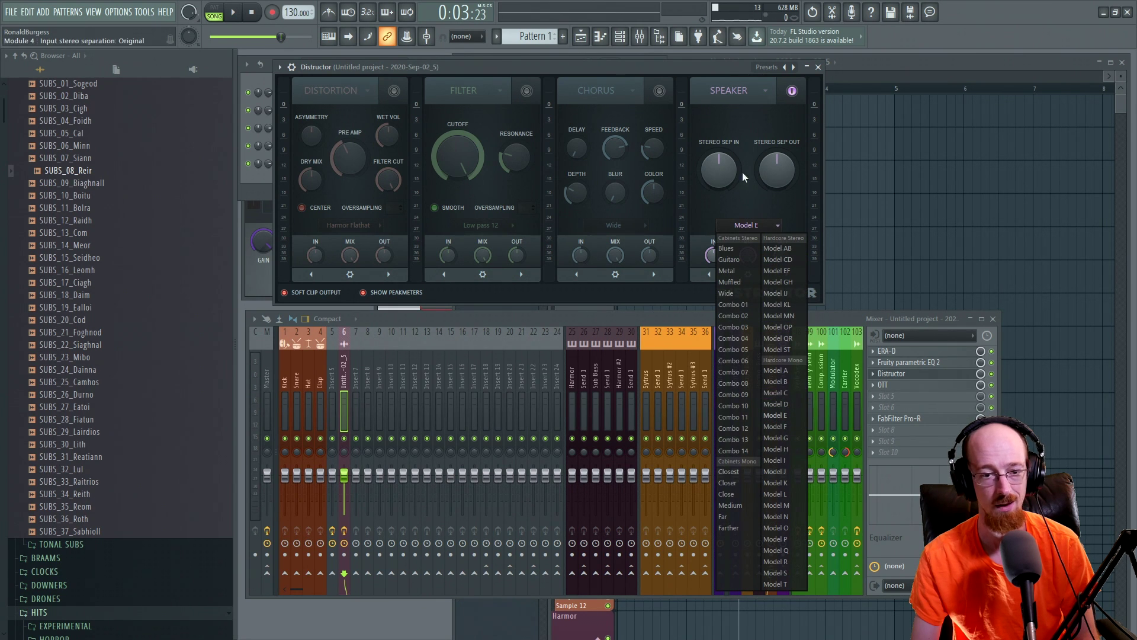
click(750, 194)
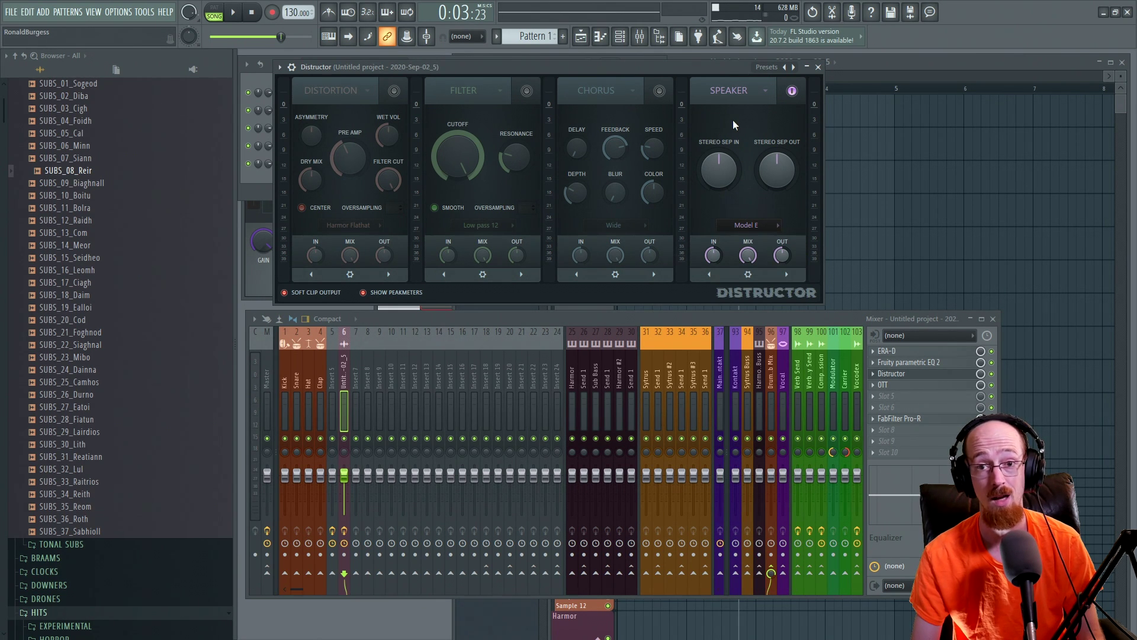
key(space)
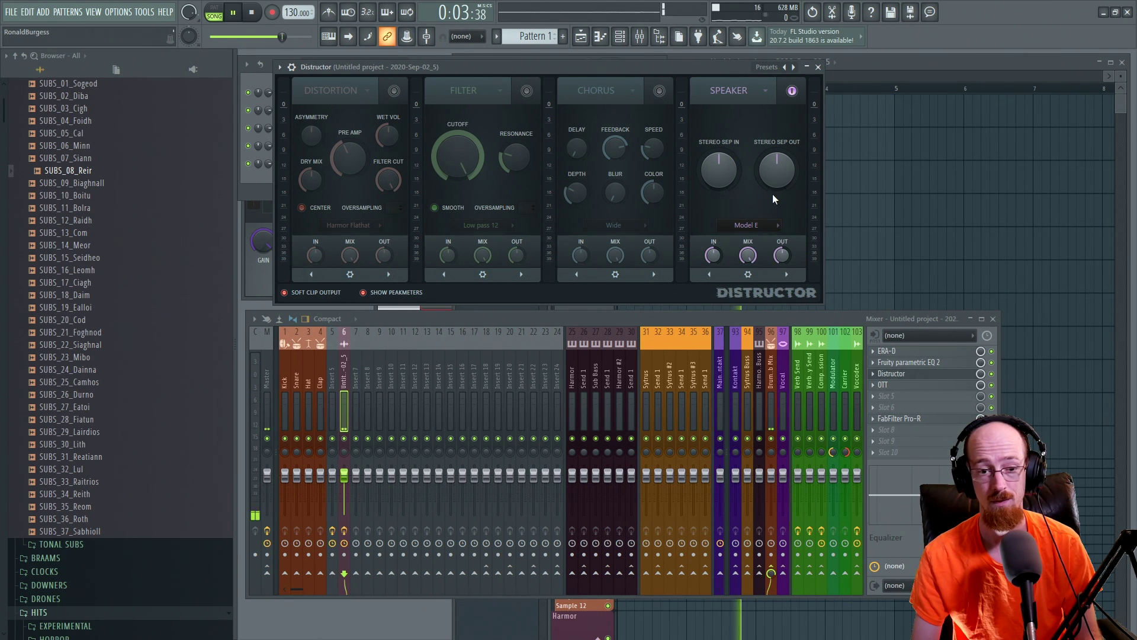
key(space)
click(792, 91)
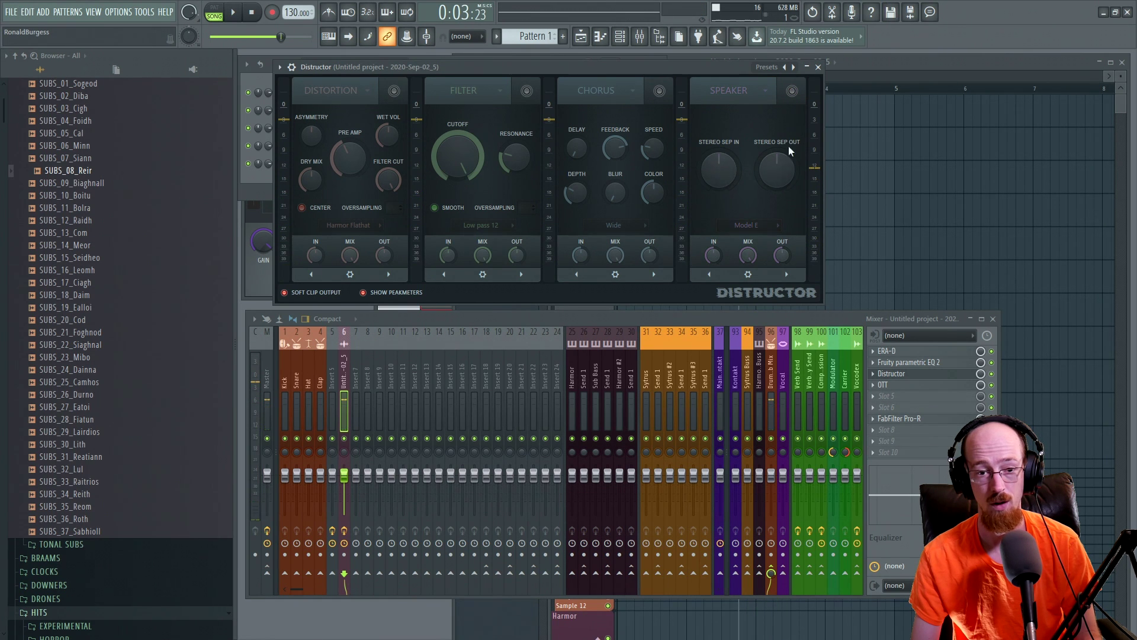
key(space)
key(space)
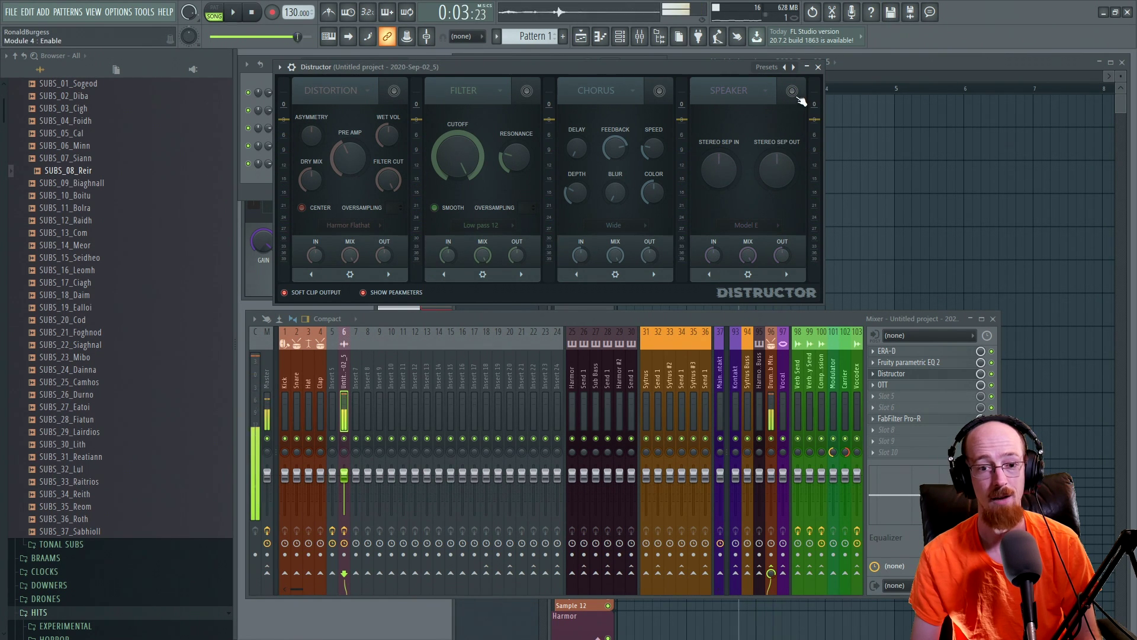
click(792, 90)
key(space)
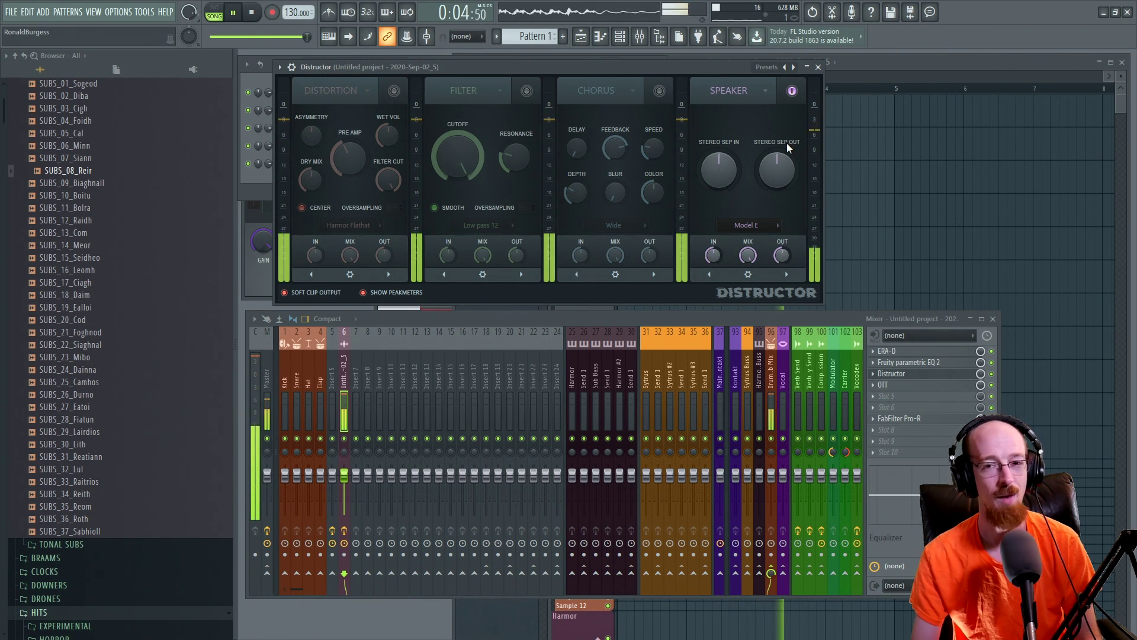
key(space)
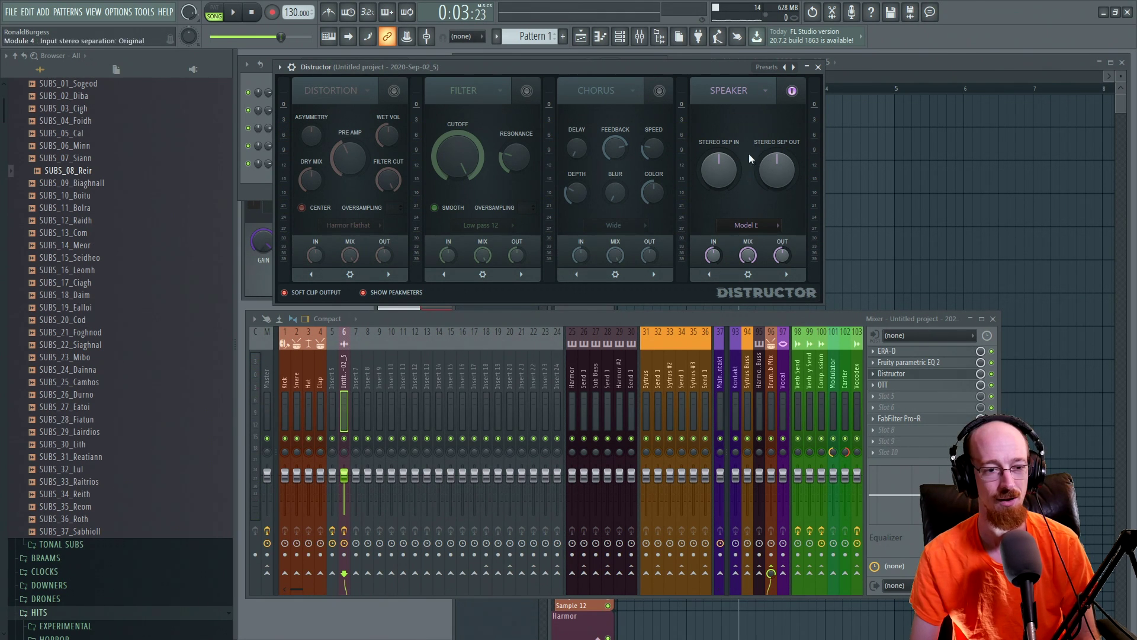
click(394, 90)
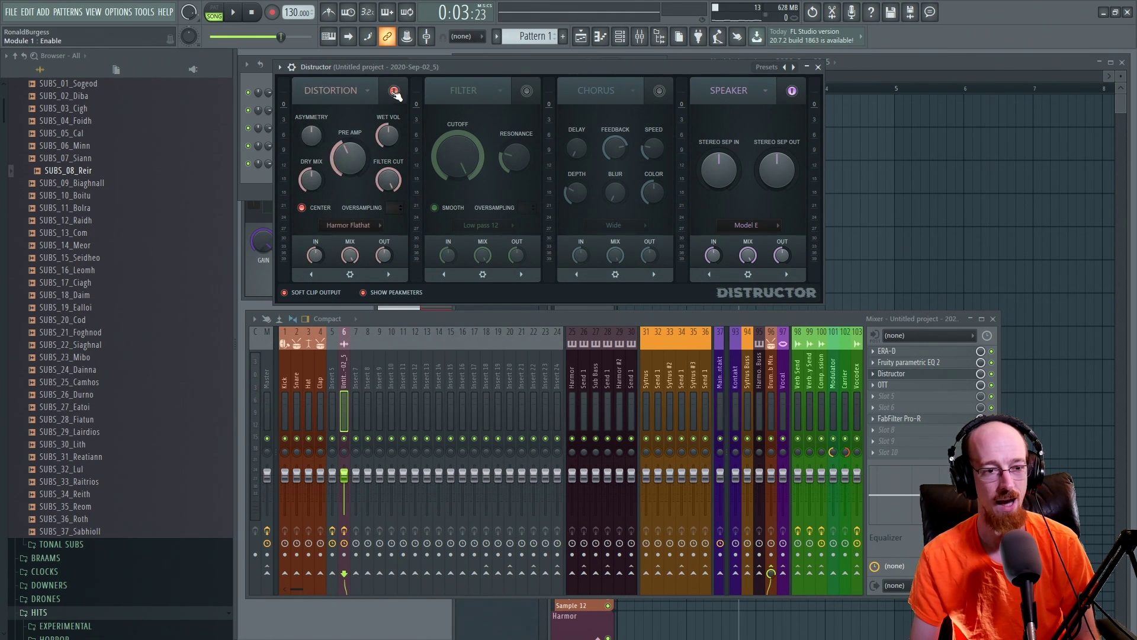
key(space)
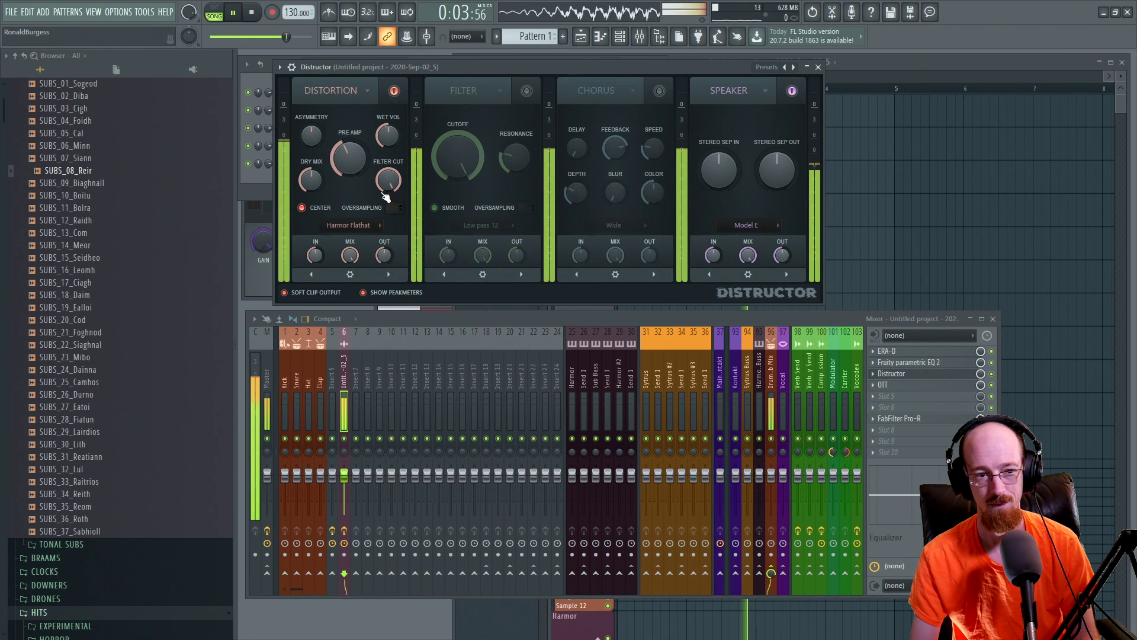
key(space)
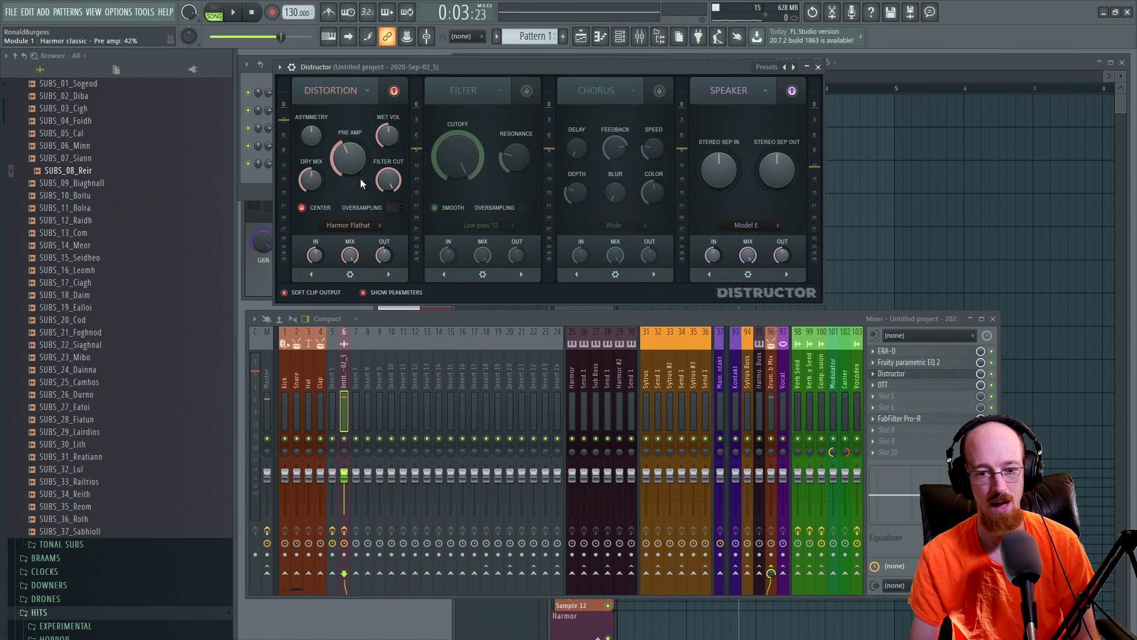
Step: Reopen Fruity parametric EQ 2 and set band 5 to about 582 Hz at +9 dB, auditioning the changes
click(921, 363)
key(space)
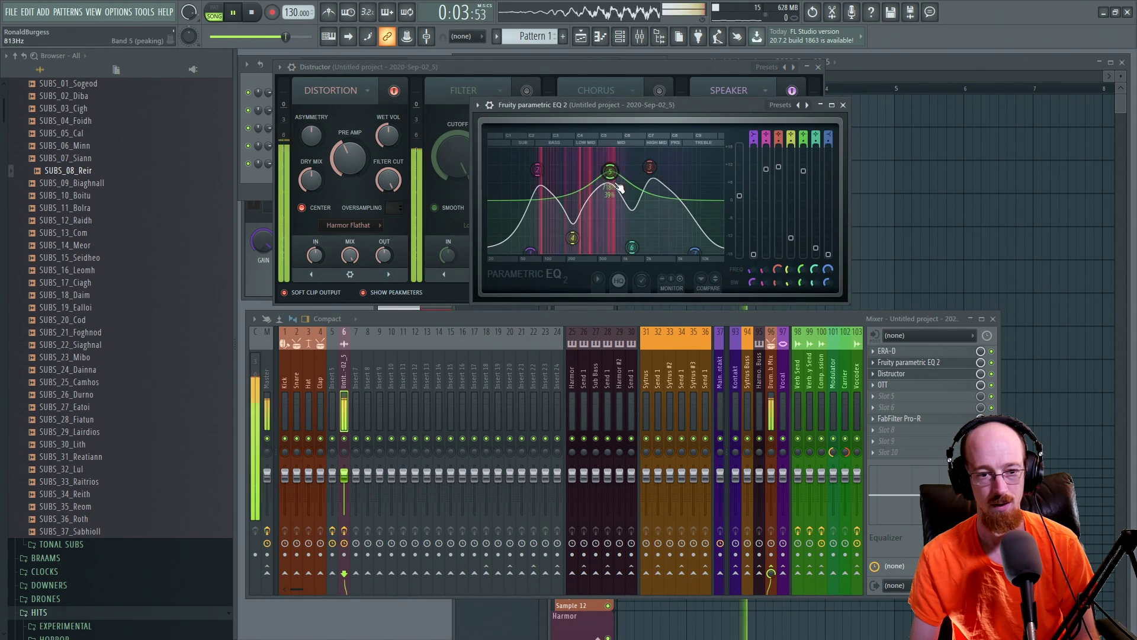
key(space)
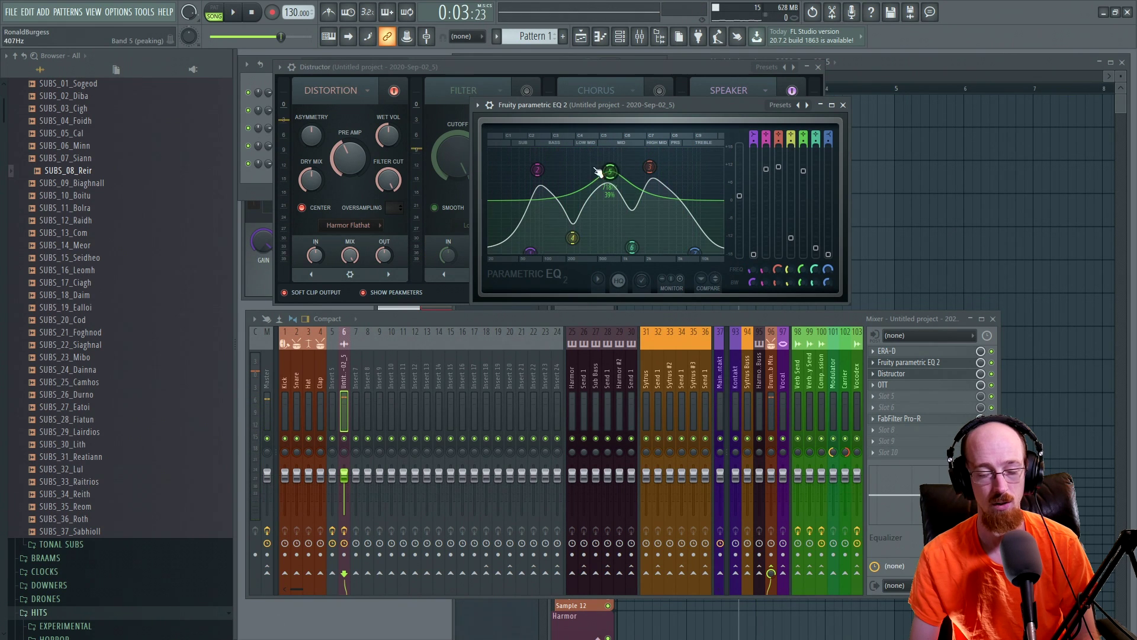
drag(614, 177, 608, 230)
key(space)
key(space)
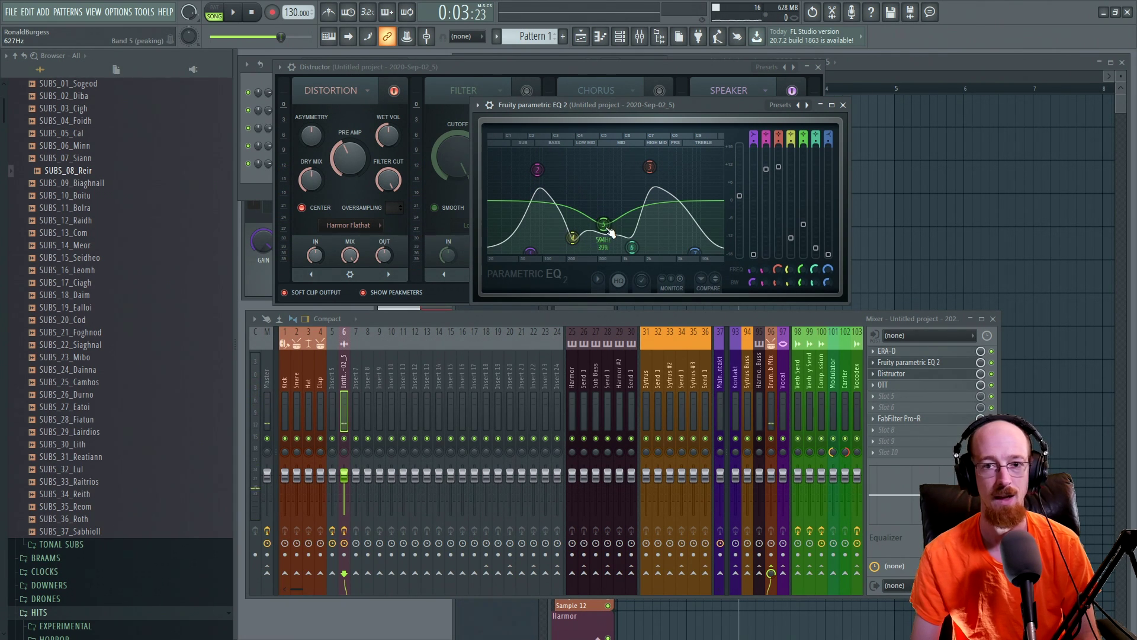
drag(603, 224, 602, 173)
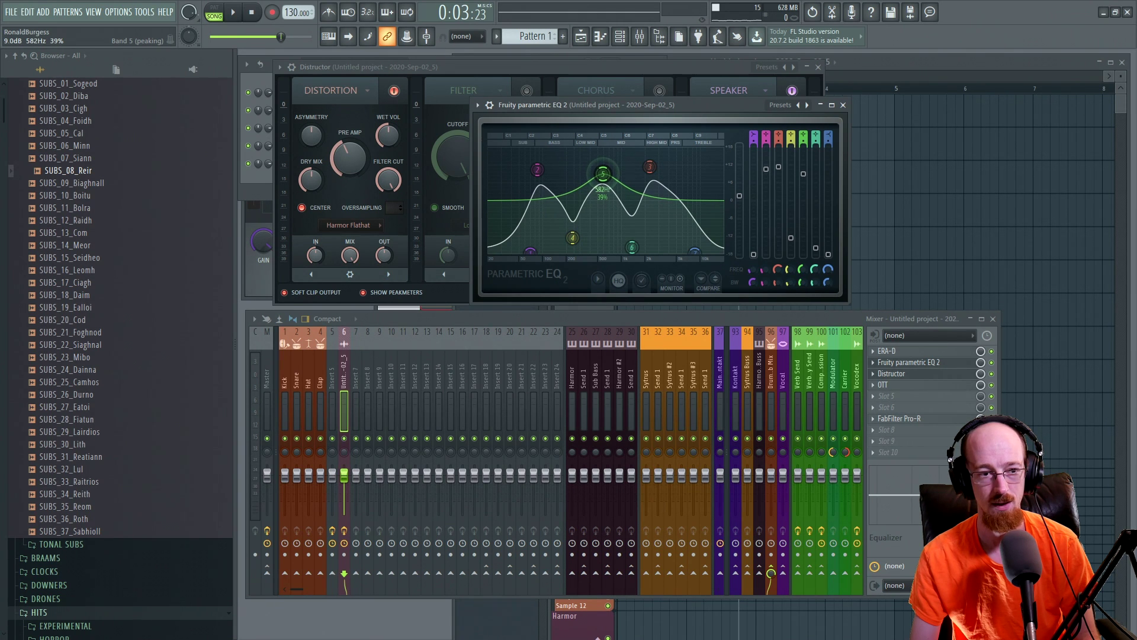
key(space)
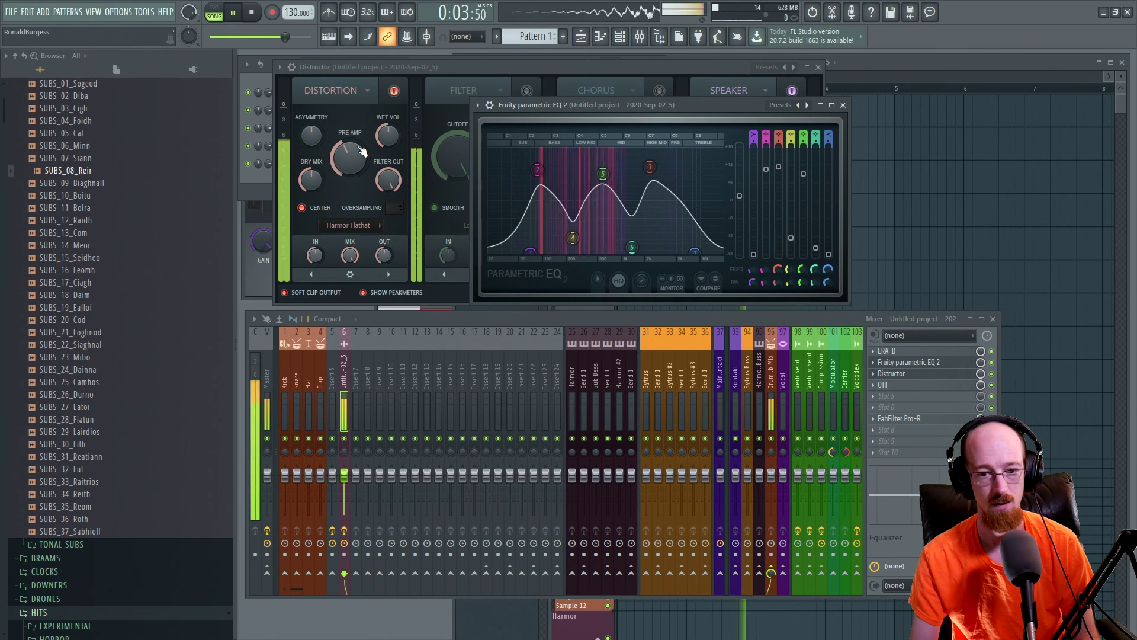
key(space)
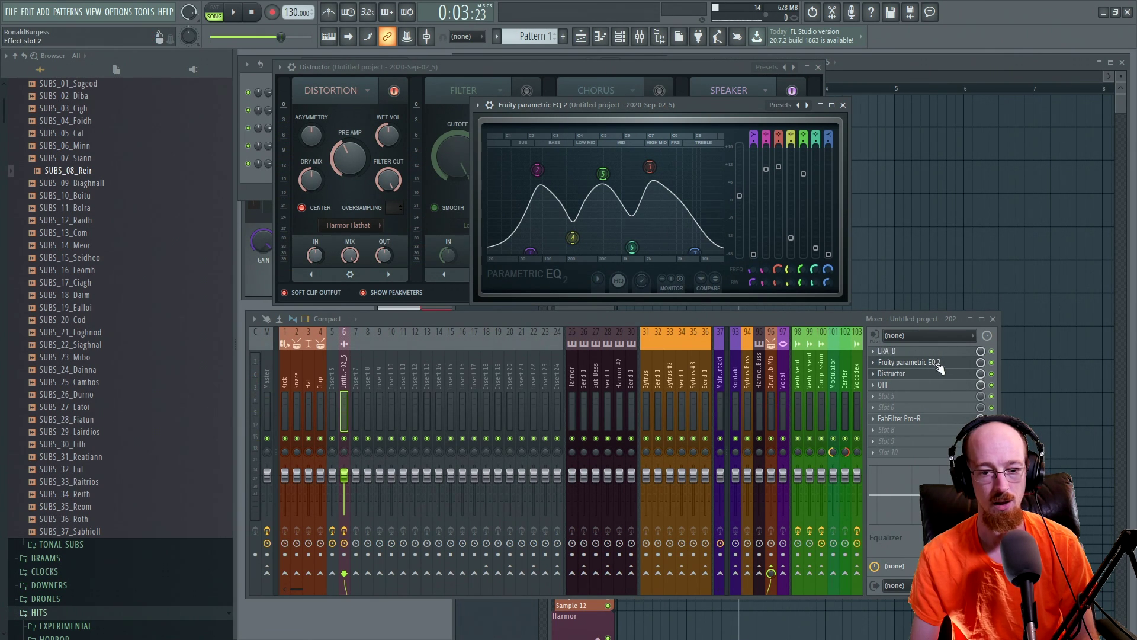
Step: Close the Distructor plugin window, leaving the parametric EQ visible
click(942, 369)
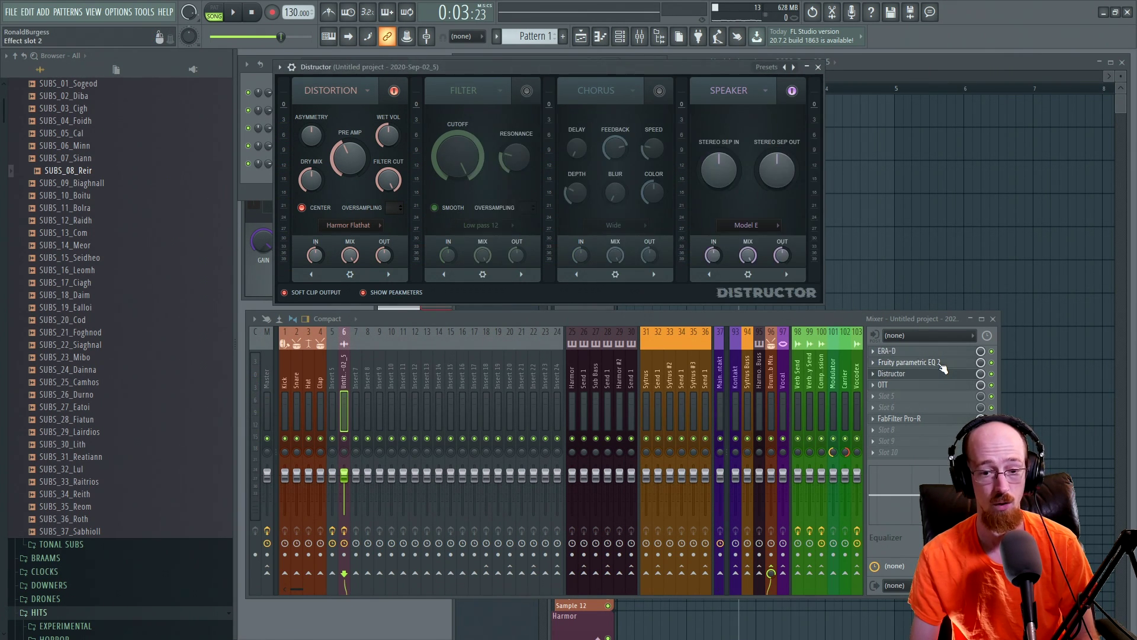
click(936, 363)
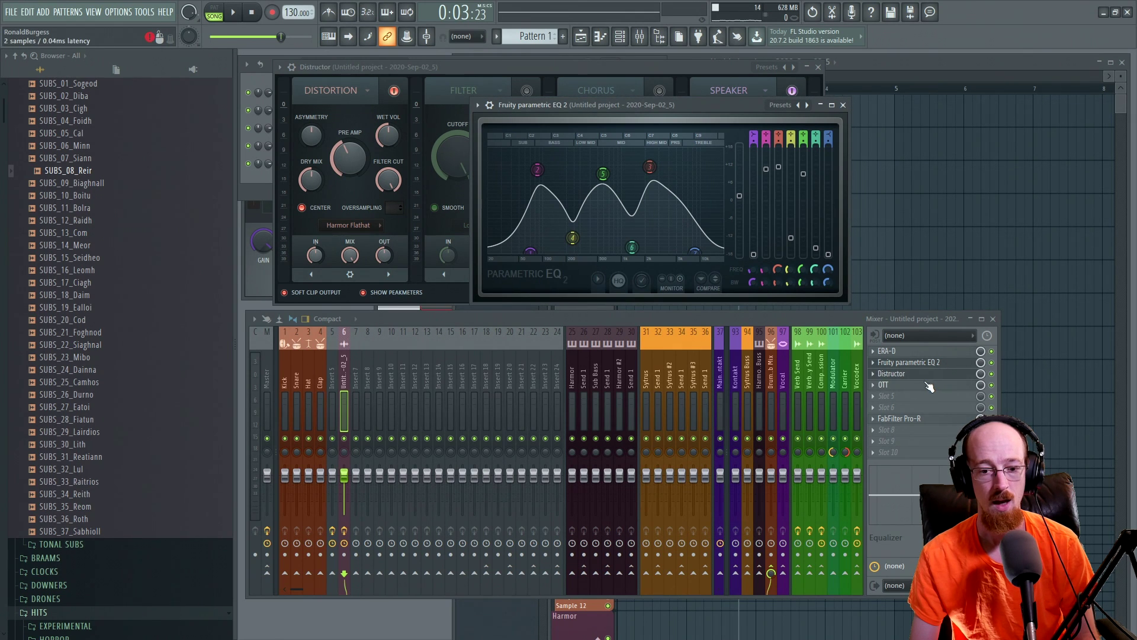
click(913, 375)
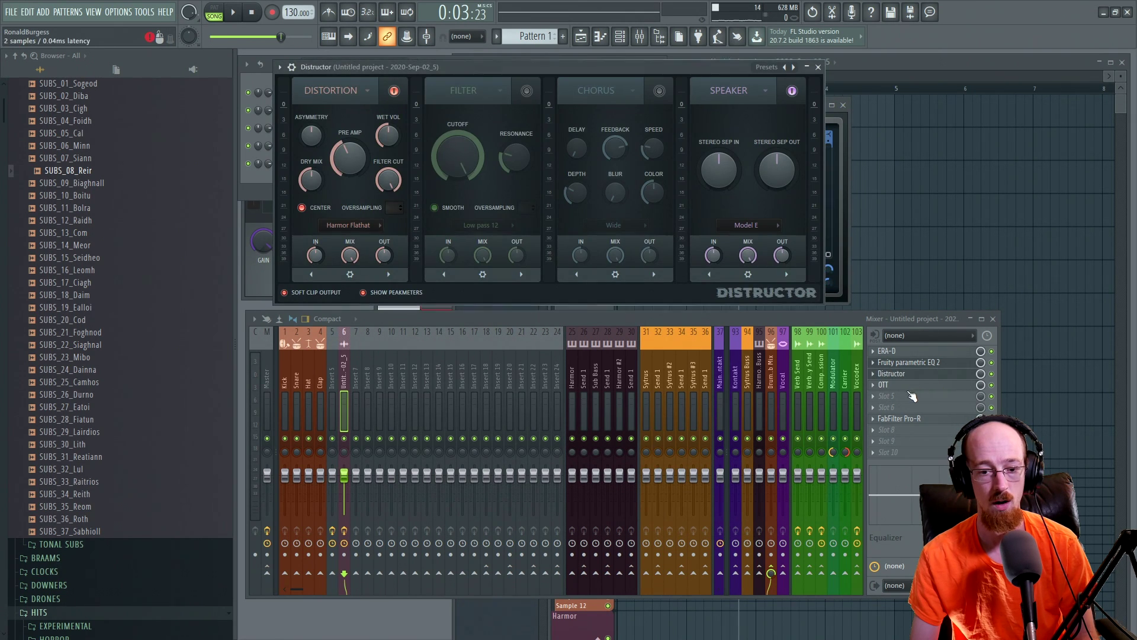
click(913, 375)
Step: Try Distructor after OTT, then move it back ahead of OTT and listen to the chain
drag(912, 377, 912, 387)
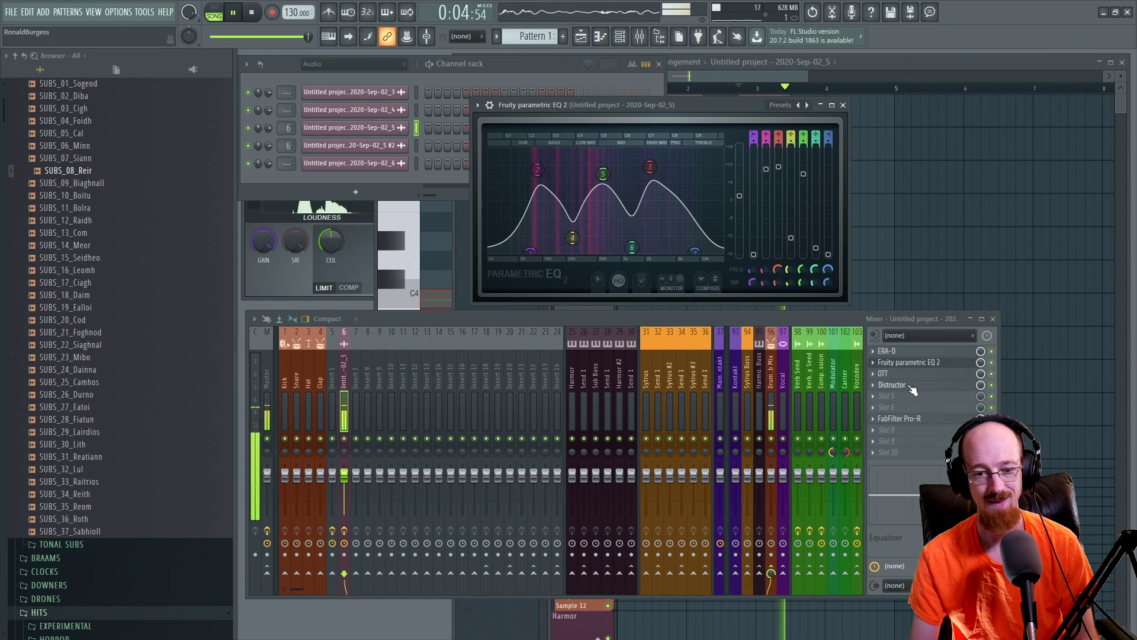
click(931, 365)
key(space)
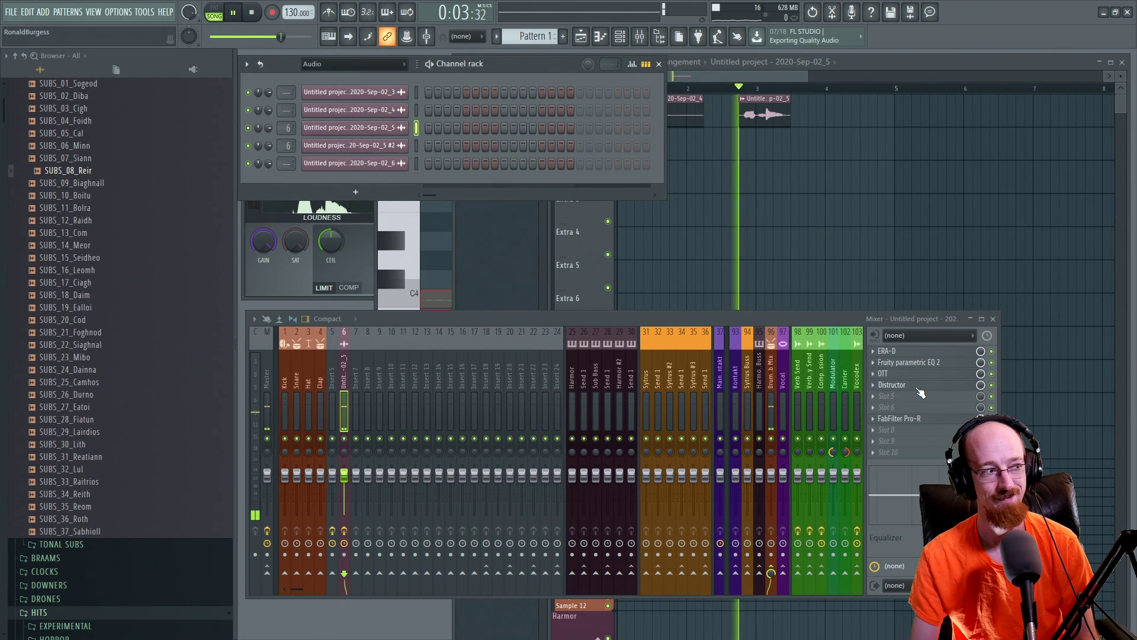
key(space)
drag(918, 386, 917, 376)
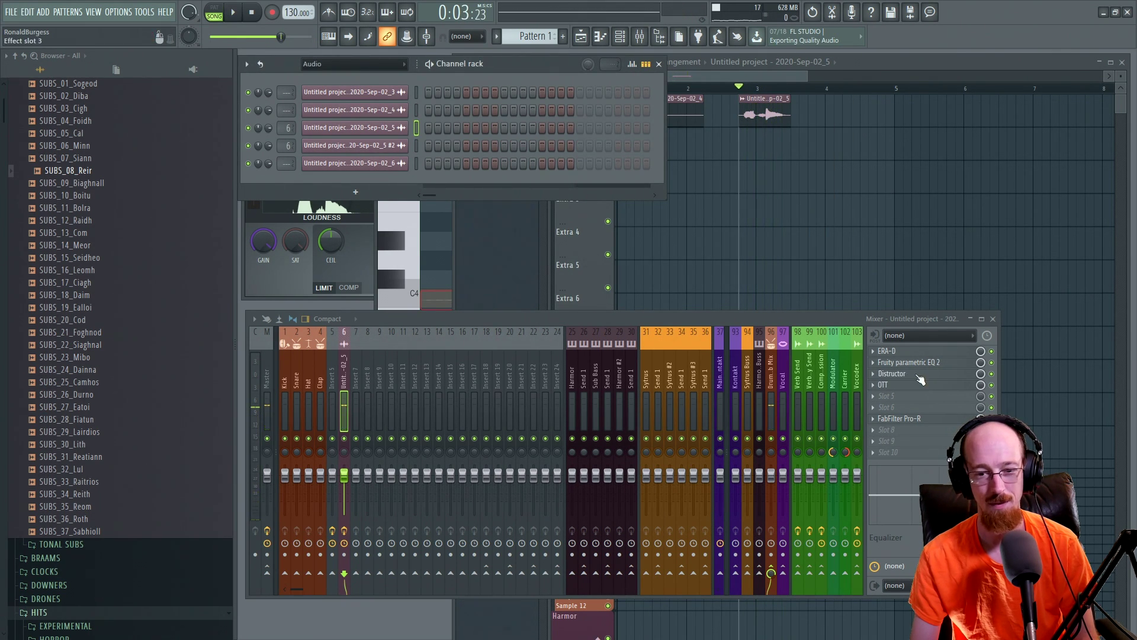
key(space)
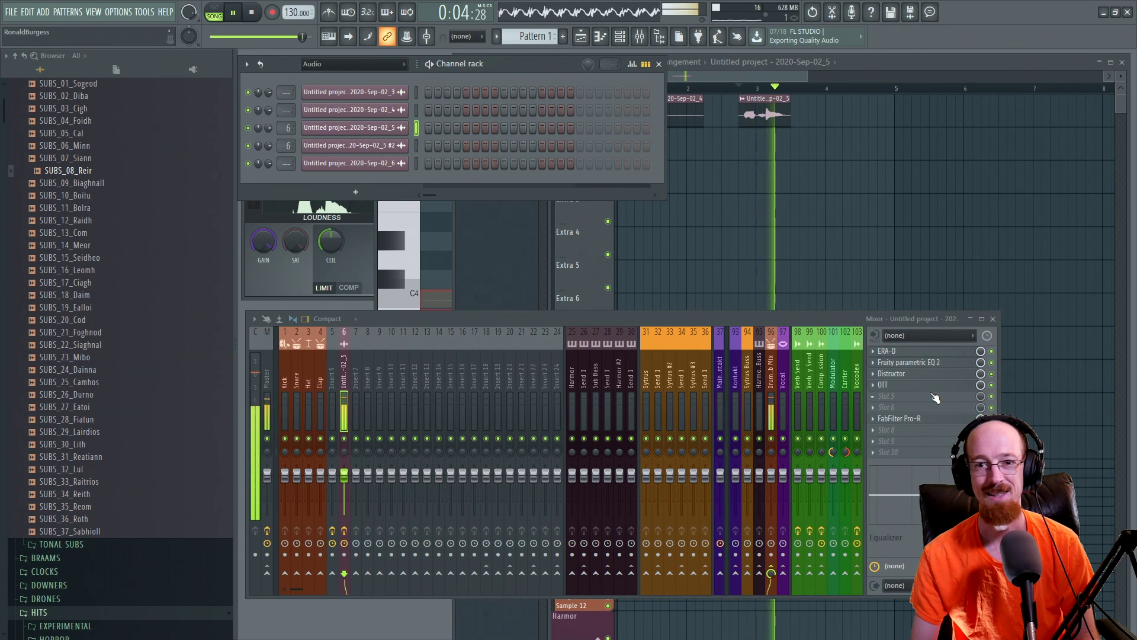
key(space)
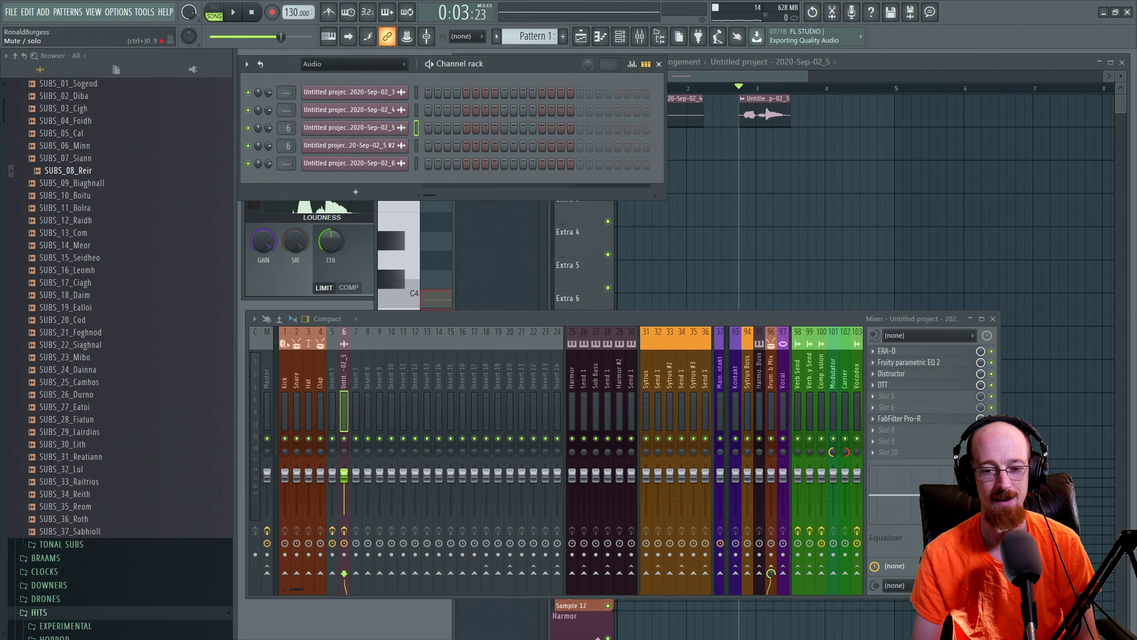
Step: Open the FabFilter Pro-R reverb and lower the mixer to inspect its decay EQ nodes
click(941, 421)
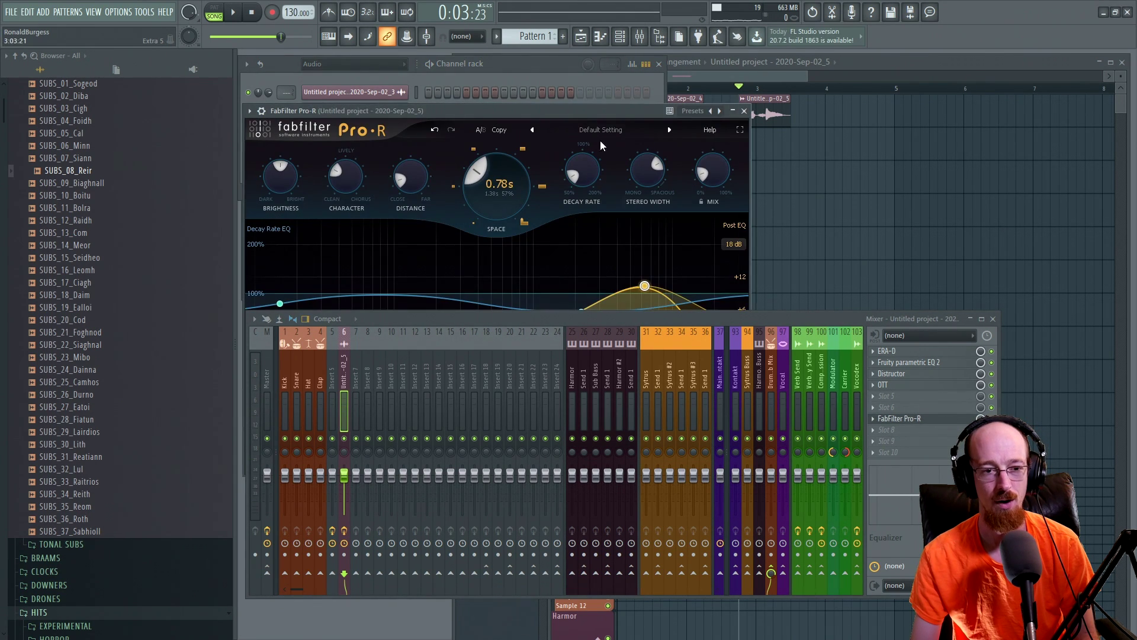
drag(521, 112, 567, 98)
drag(400, 321, 404, 454)
mouse_move(630, 298)
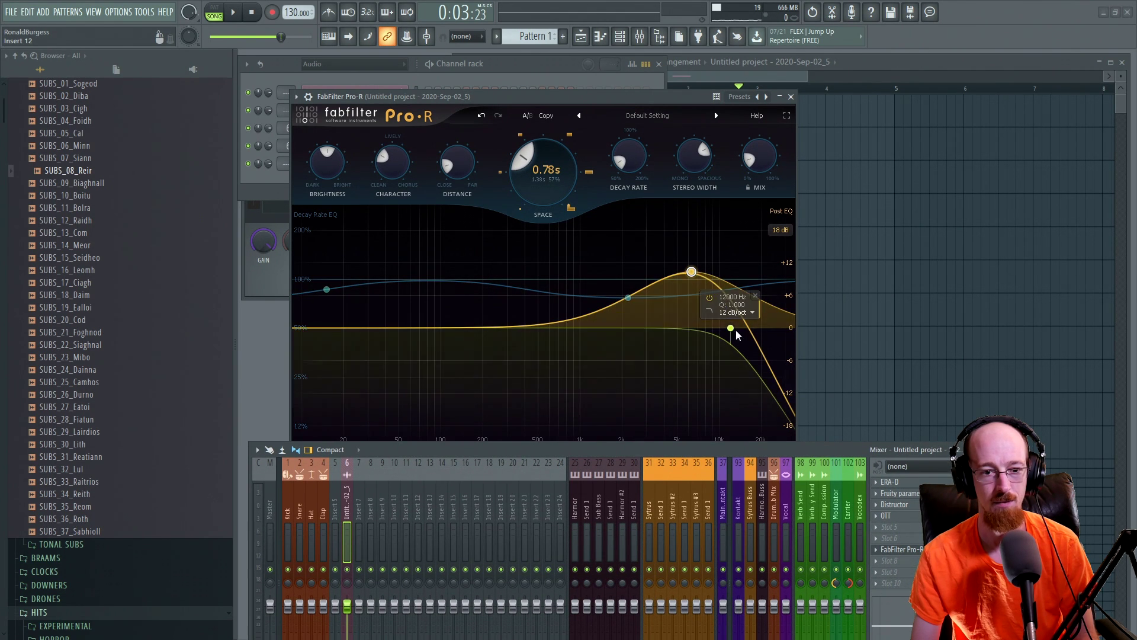
mouse_move(720, 275)
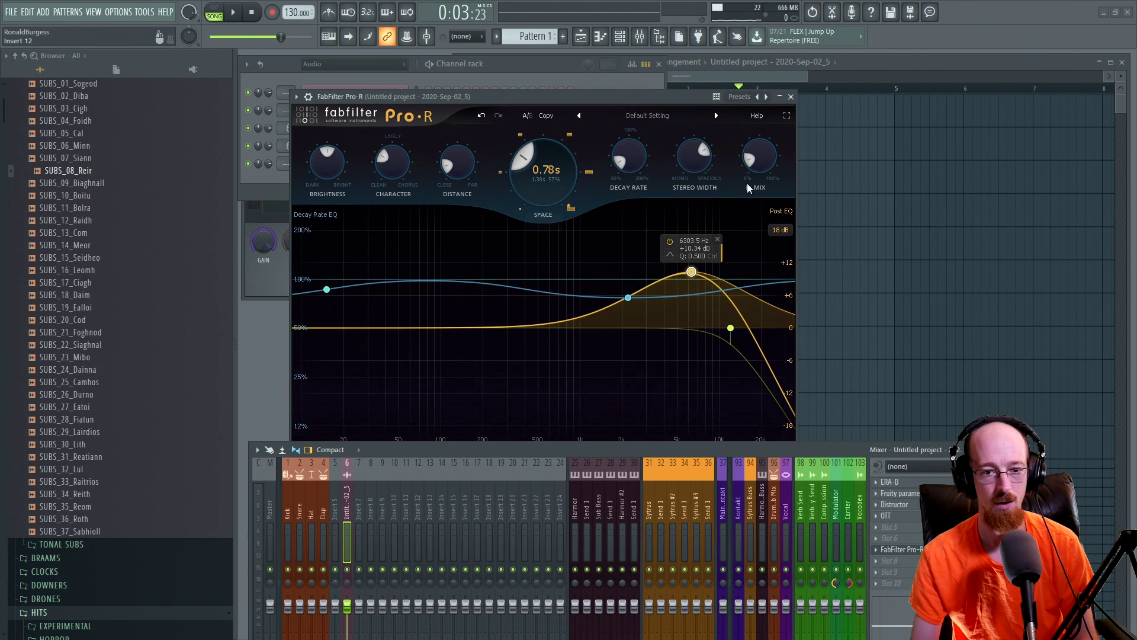
mouse_move(751, 166)
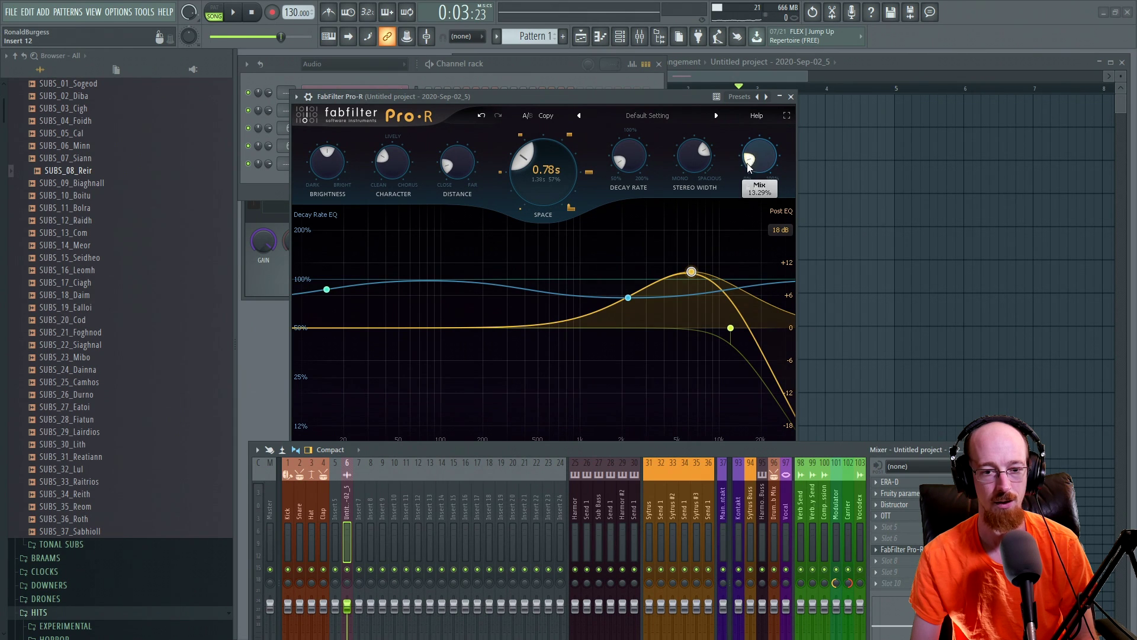
mouse_move(525, 163)
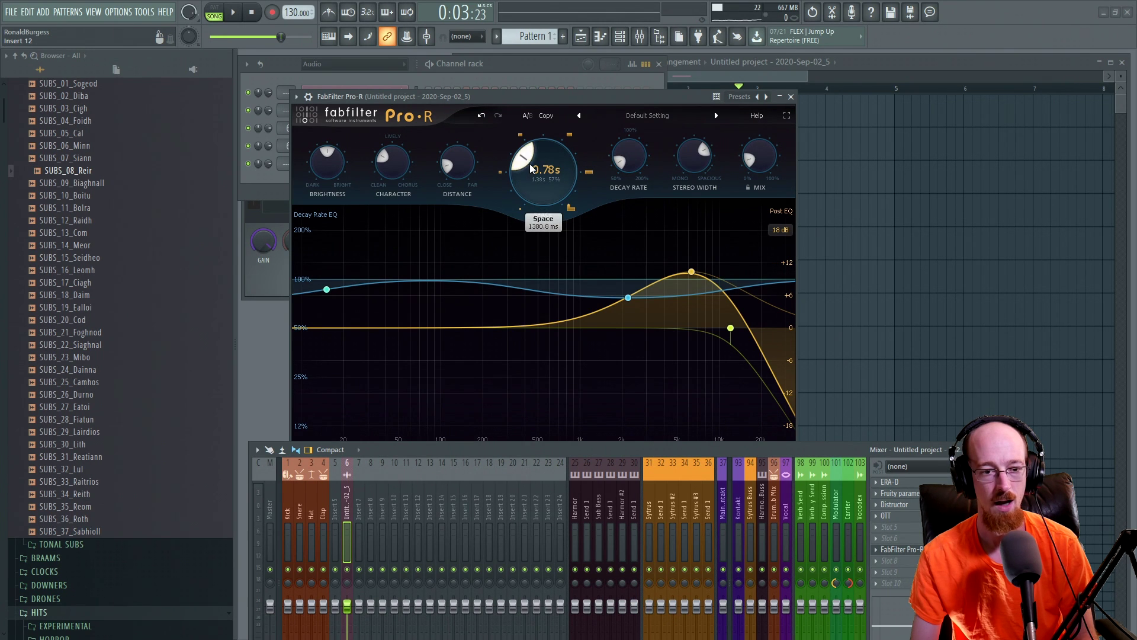
Step: Play the vocal through the 0.78 s reverb, then close Pro-R and bring the playlist forward
key(space)
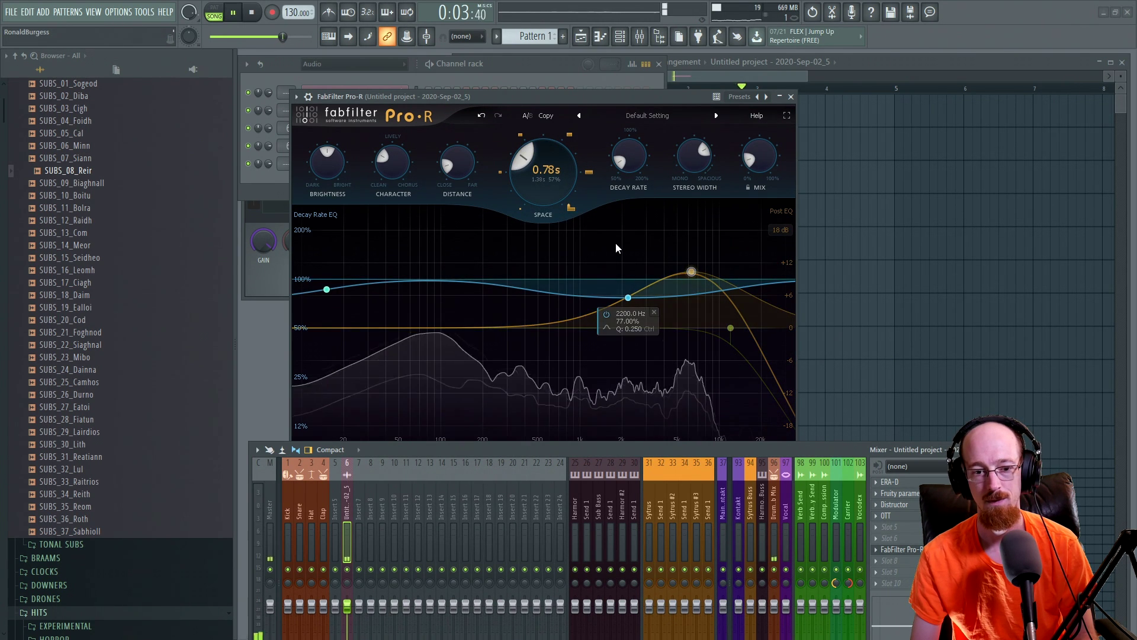
key(space)
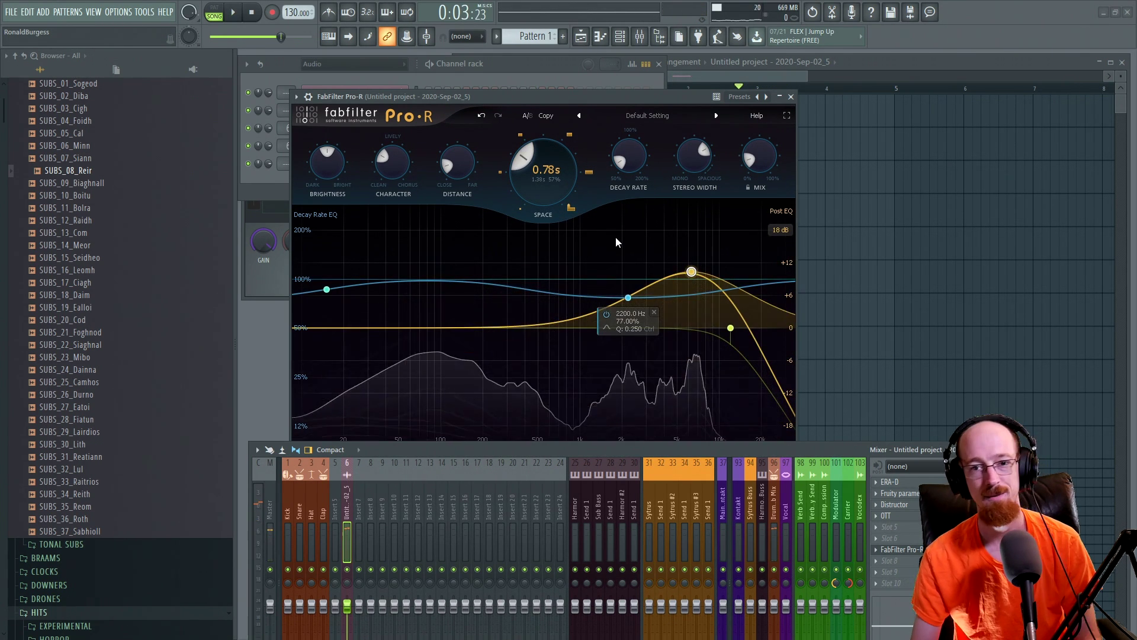
key(space)
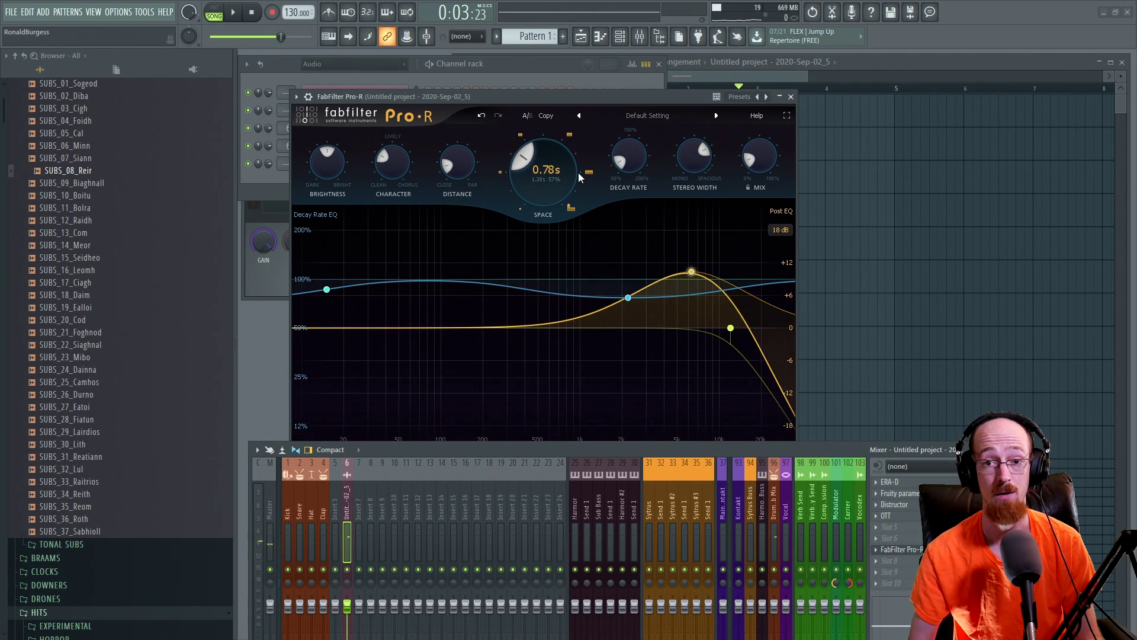
click(791, 97)
click(754, 95)
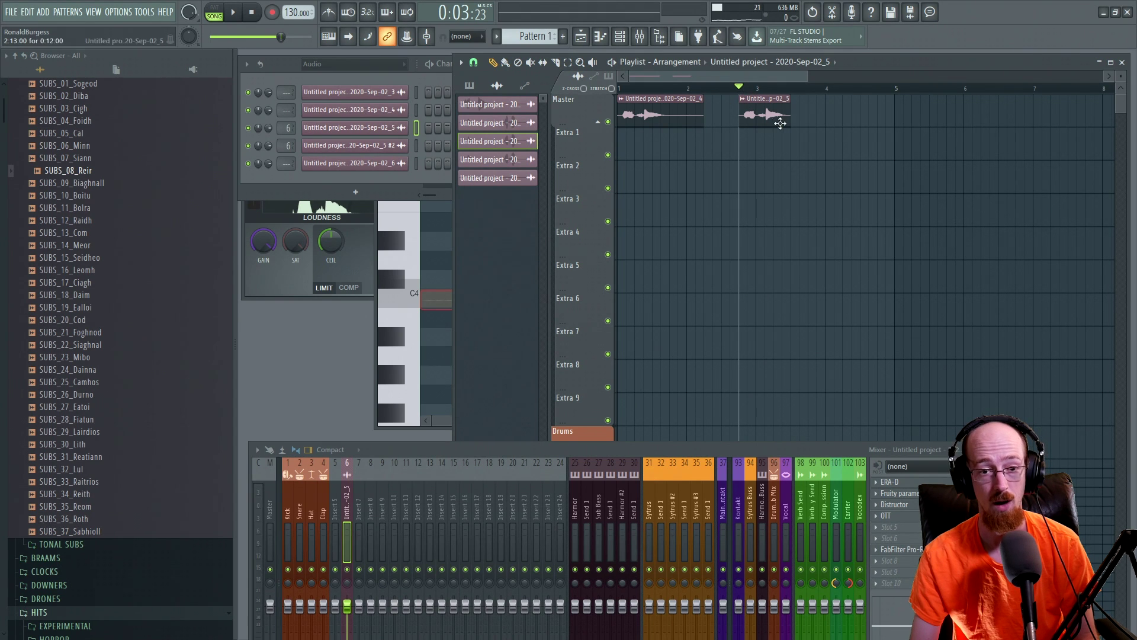
Step: Replay the vocal from the song start and from bar 3, then raise the mixer over the playlist
key(space)
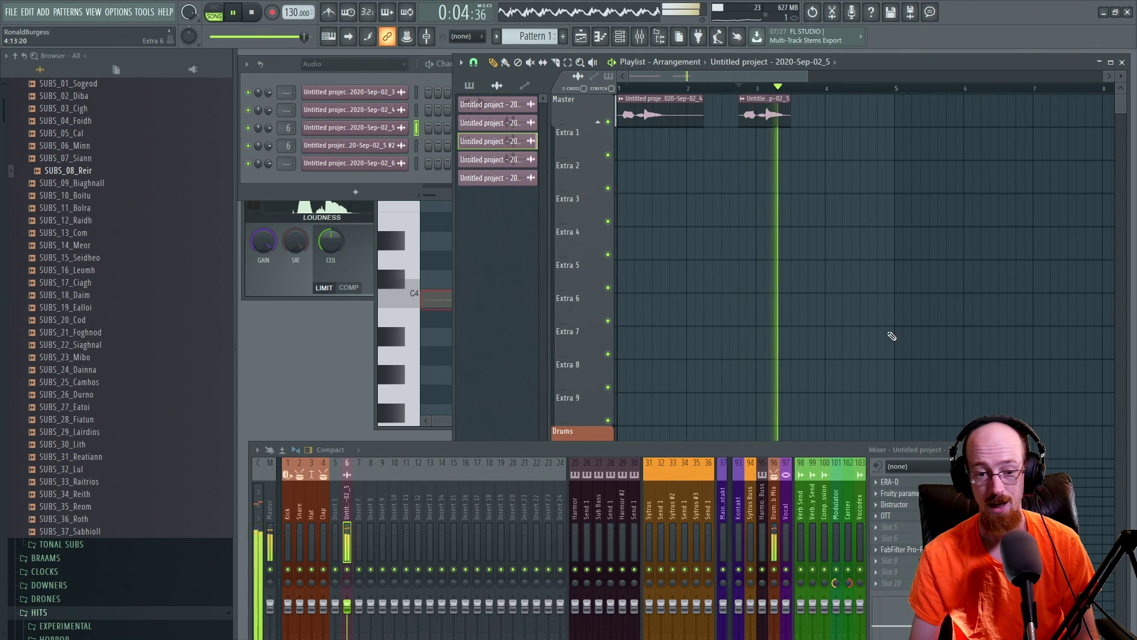
key(space)
click(647, 89)
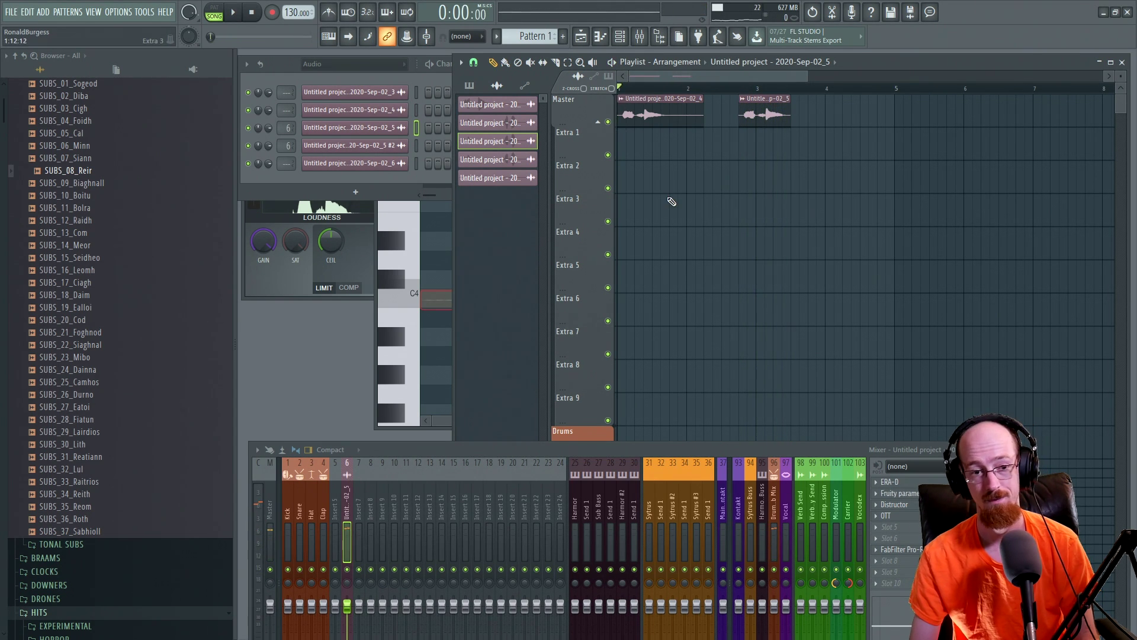
key(space)
click(745, 89)
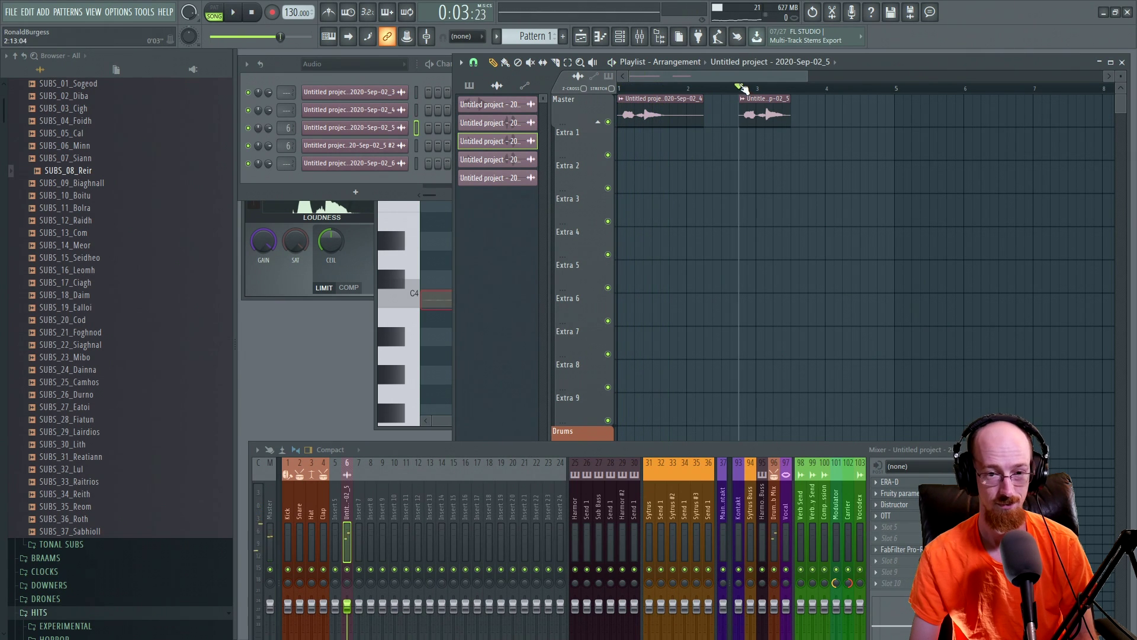
key(space)
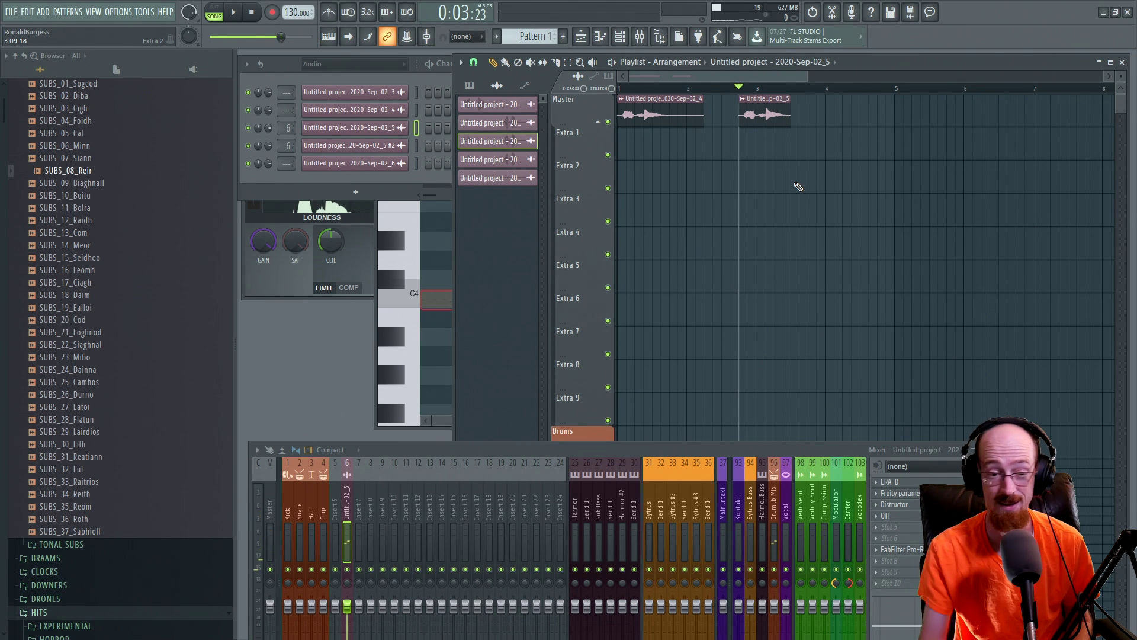
drag(704, 451, 713, 286)
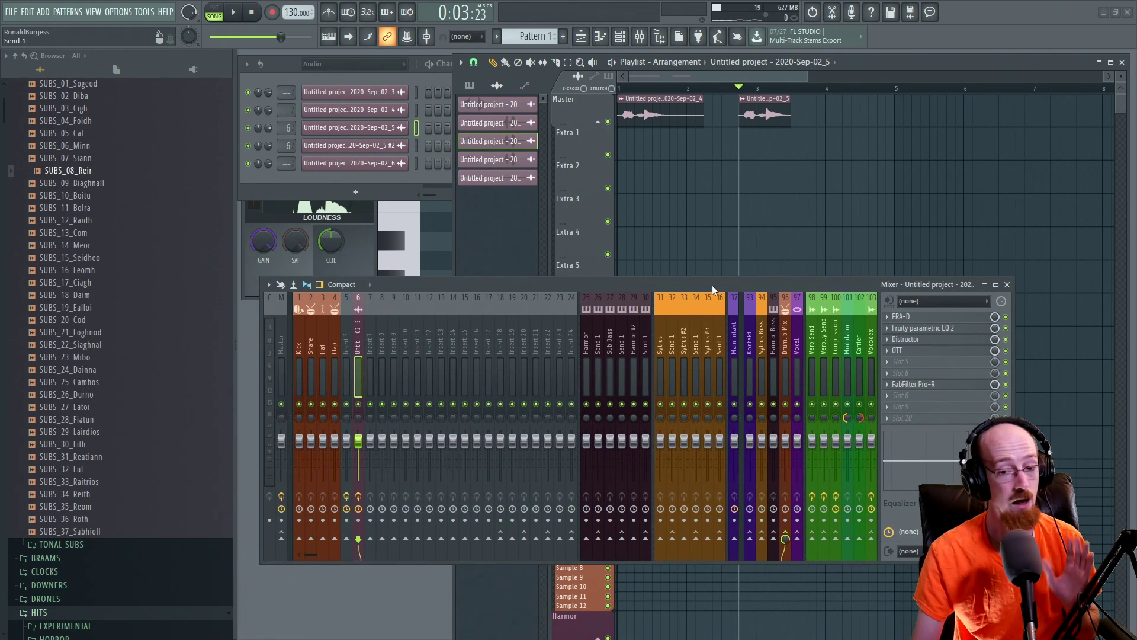
click(945, 317)
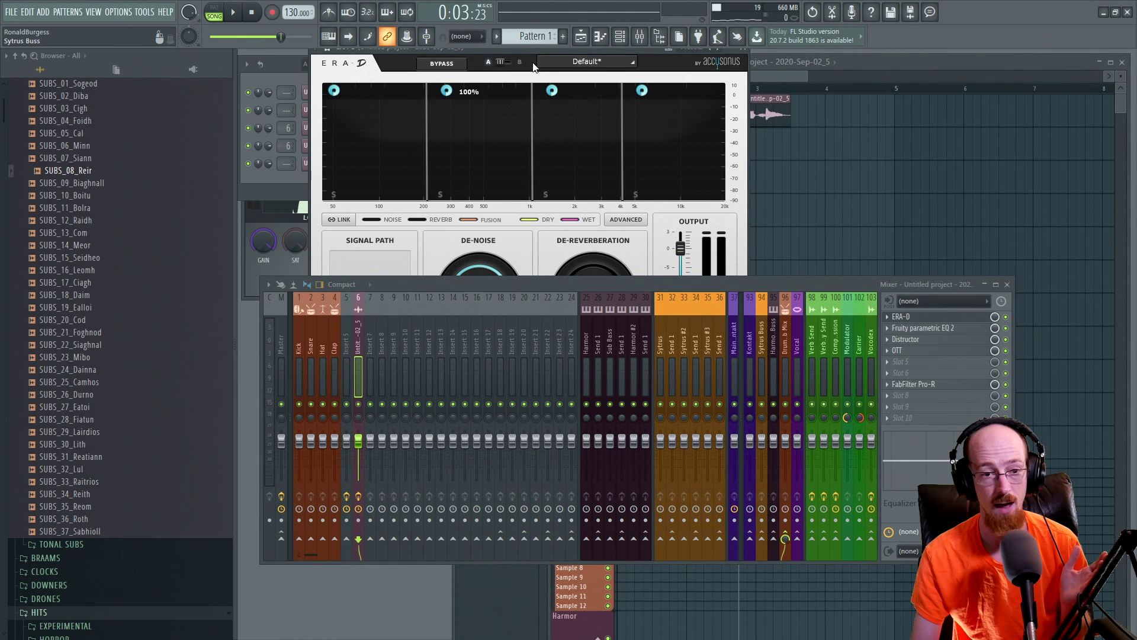
drag(644, 52, 648, 77)
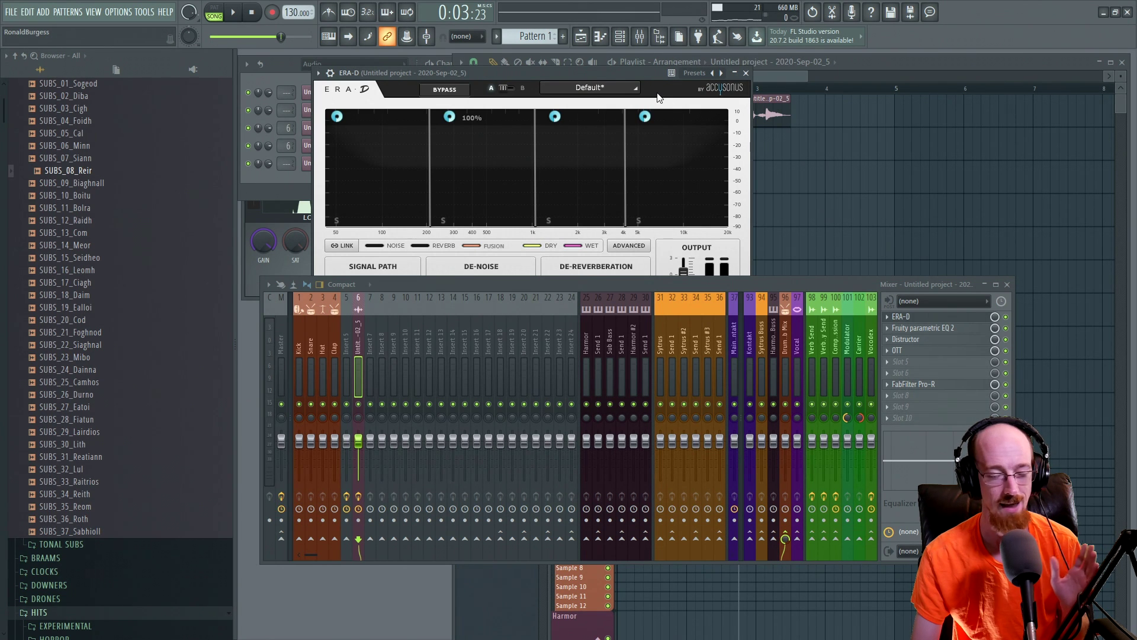
click(941, 318)
click(942, 327)
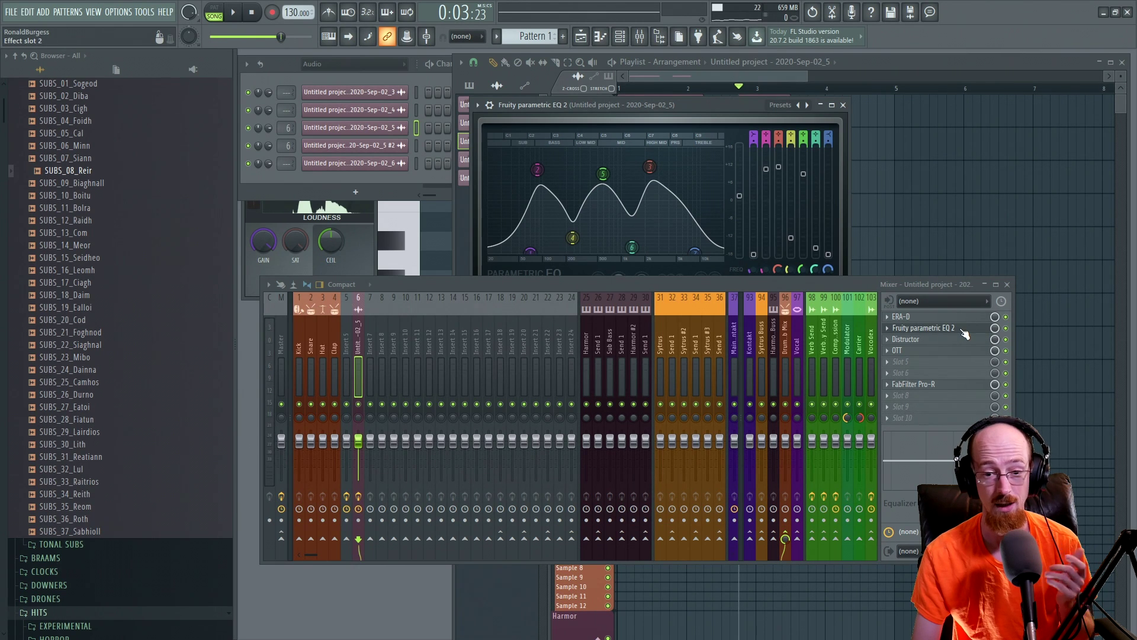
click(963, 329)
click(956, 342)
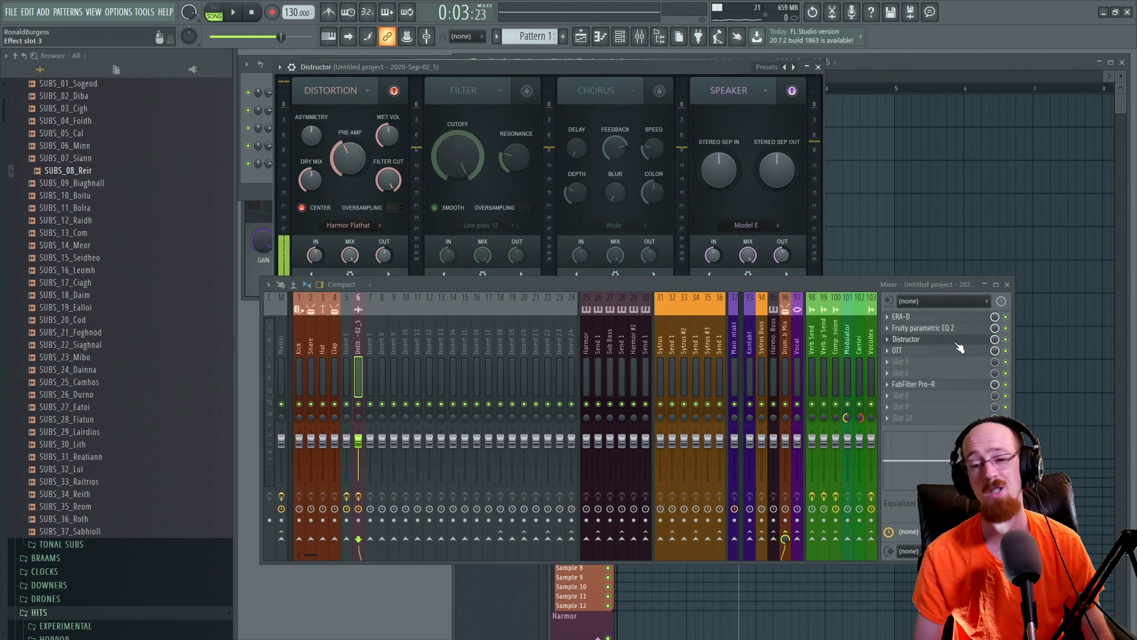
click(949, 341)
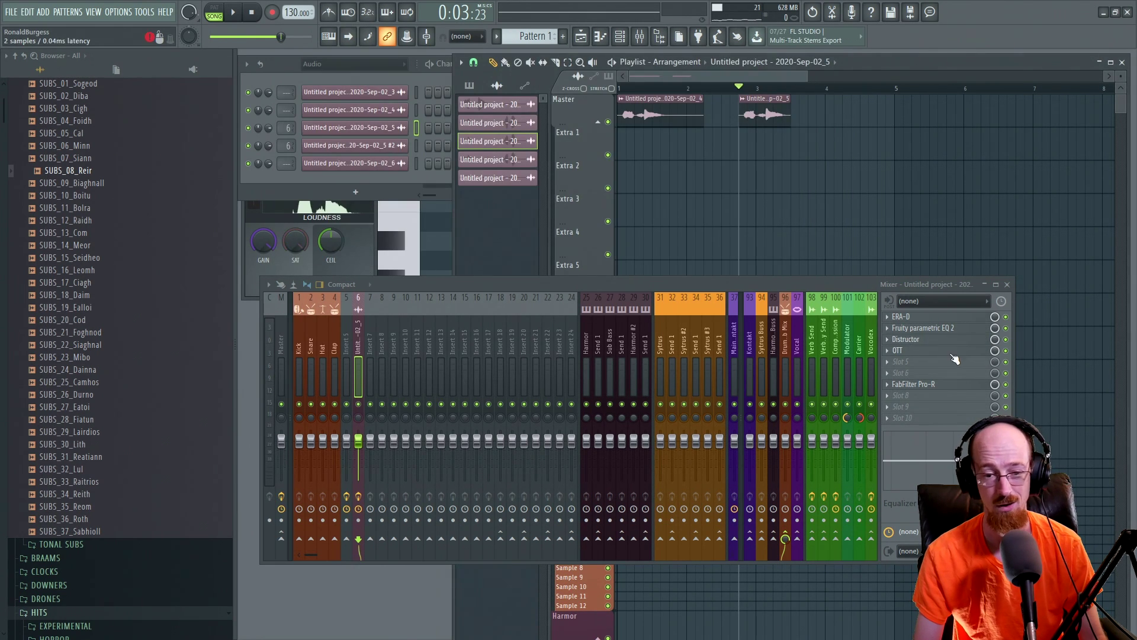
click(919, 351)
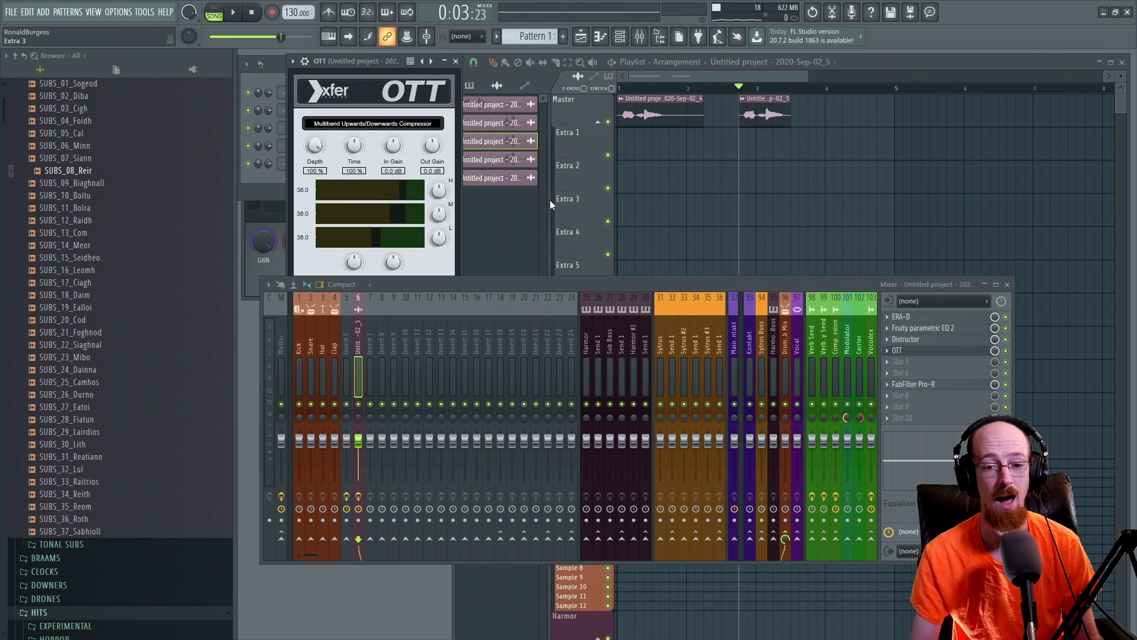
click(944, 350)
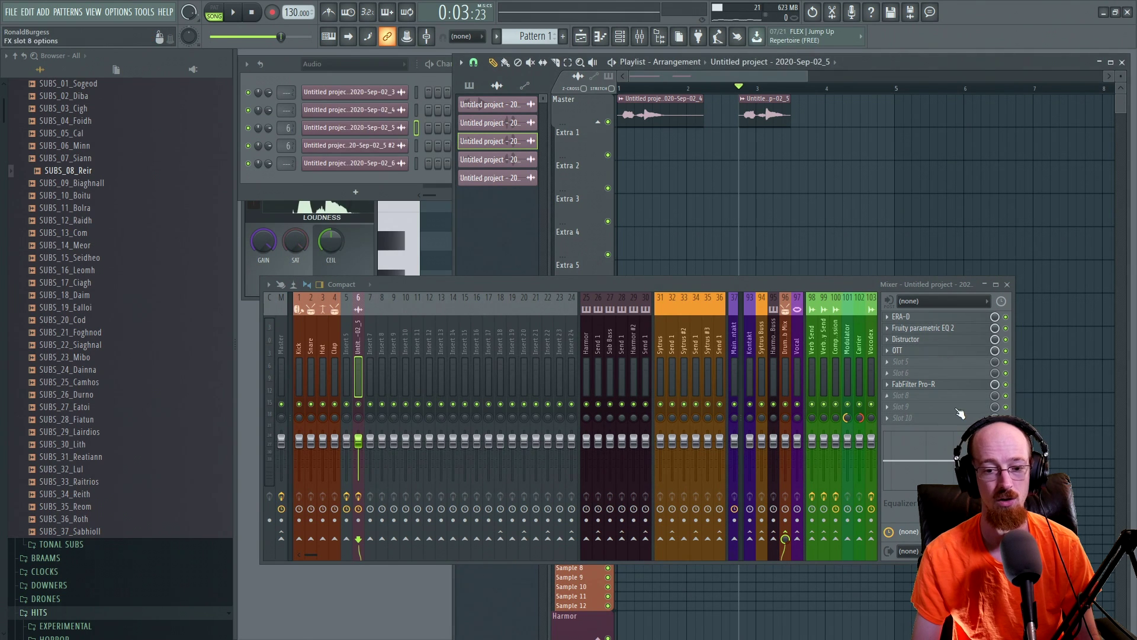
click(915, 384)
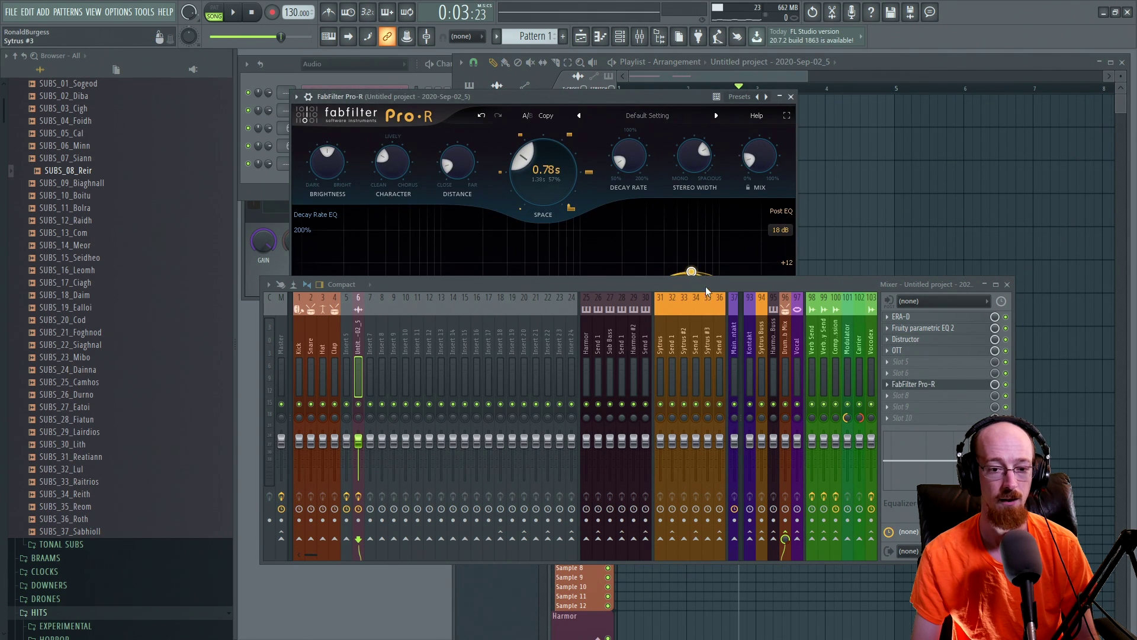
drag(705, 287, 706, 441)
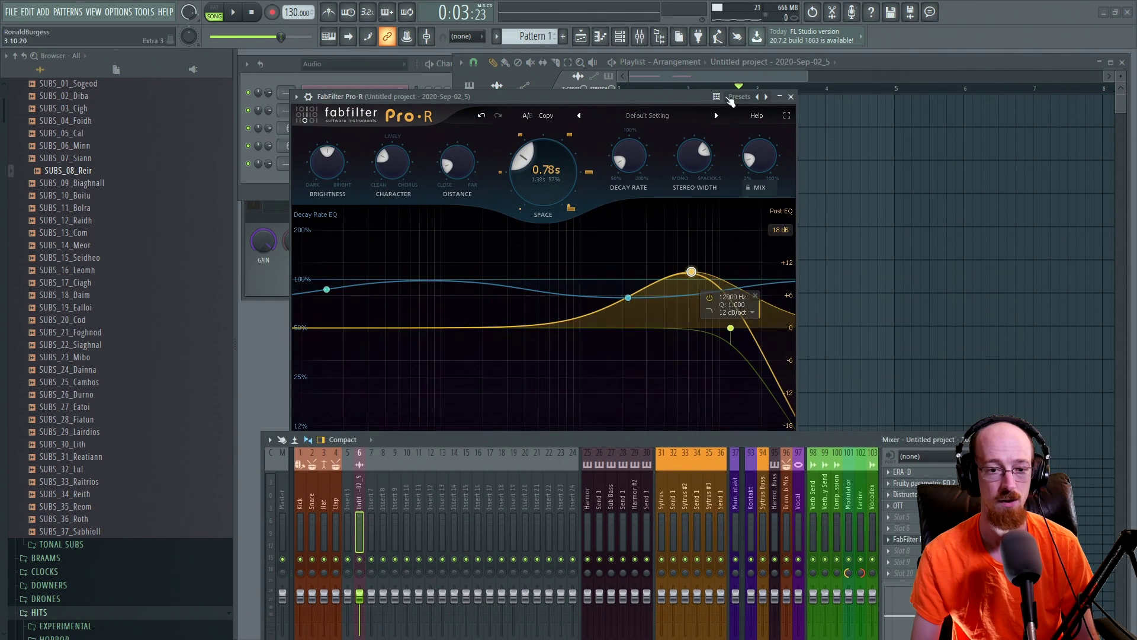
click(791, 97)
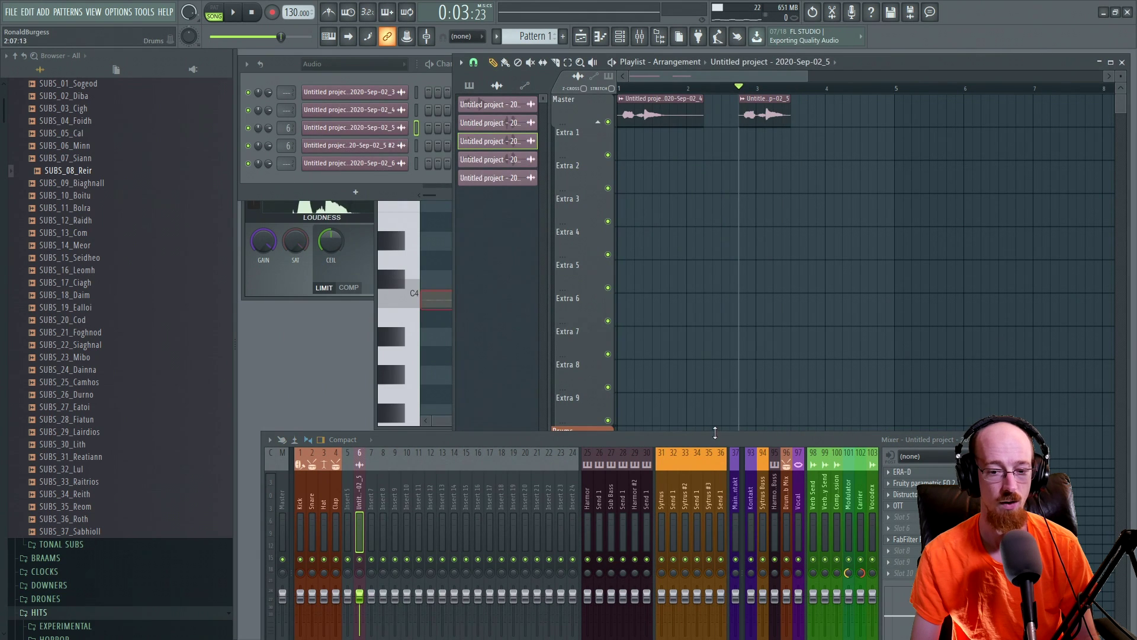
drag(715, 433, 716, 269)
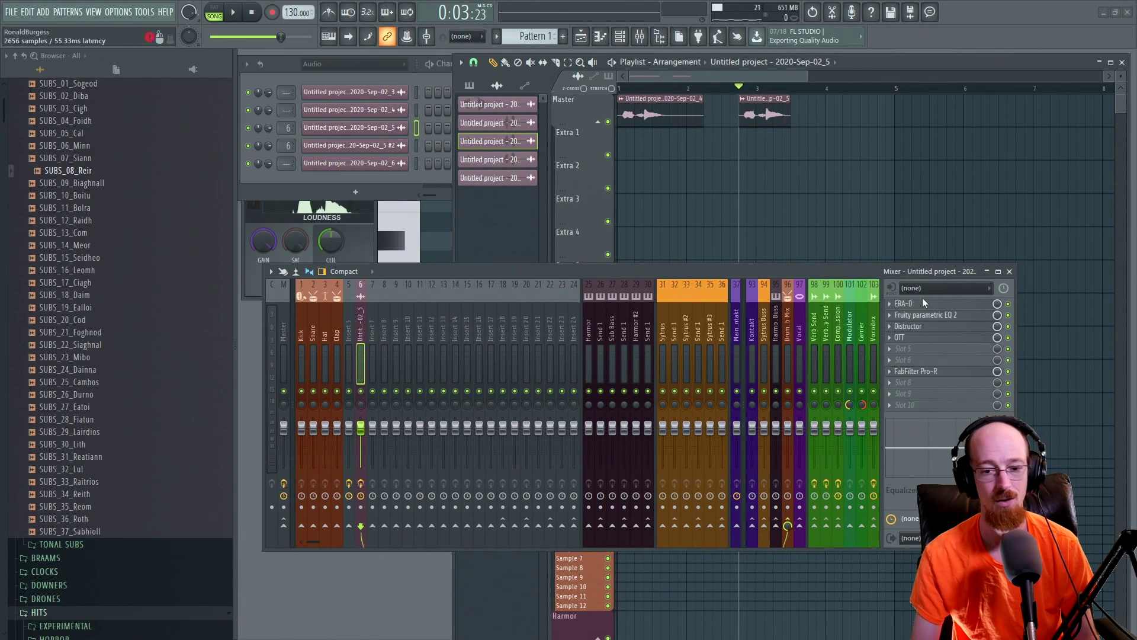